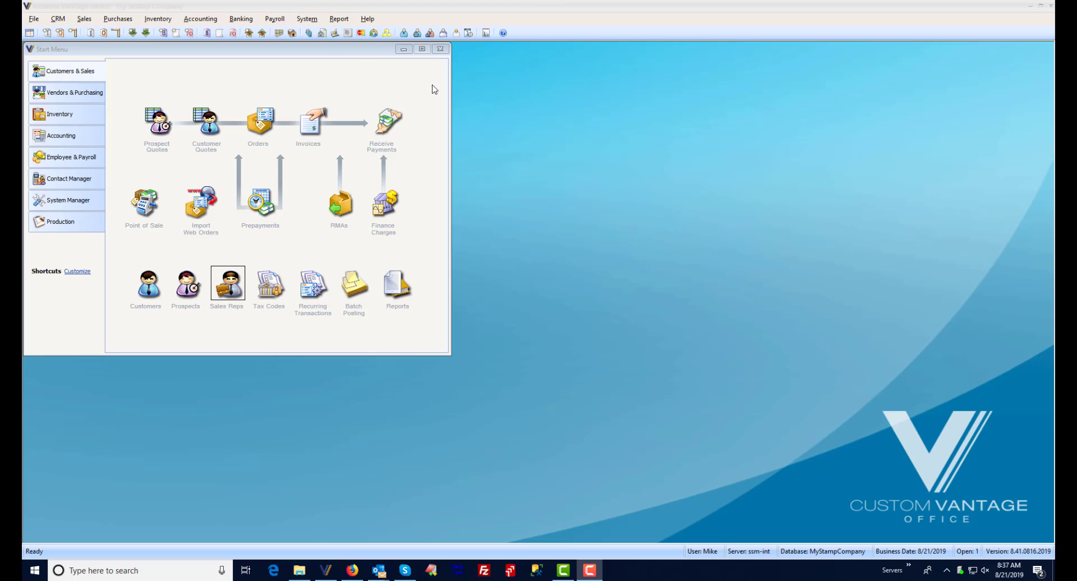
Step: Open the Find Users security list from the System menu and select the Admin account
left_click(312, 22)
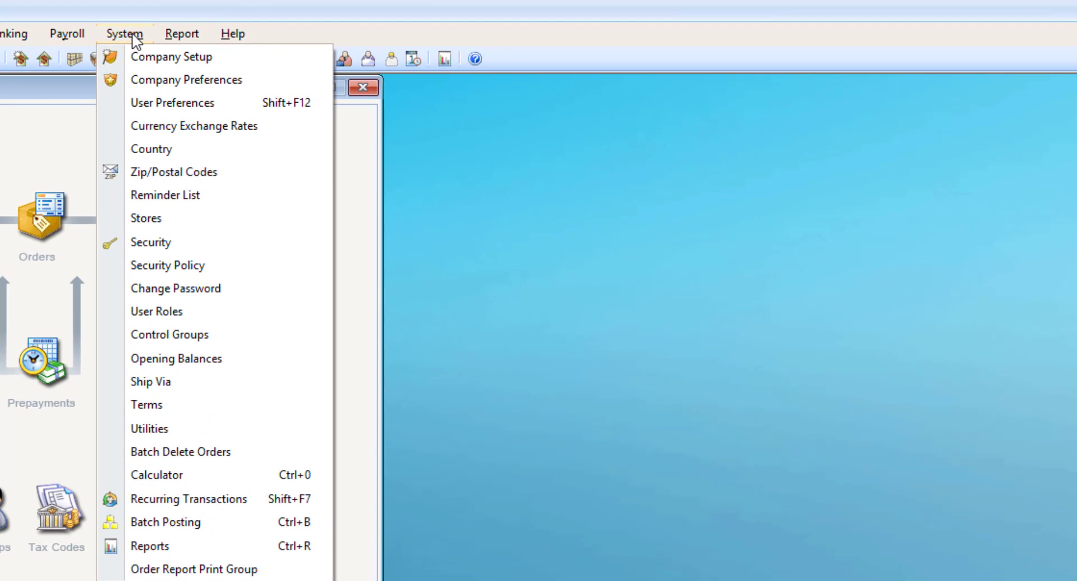
left_click(181, 243)
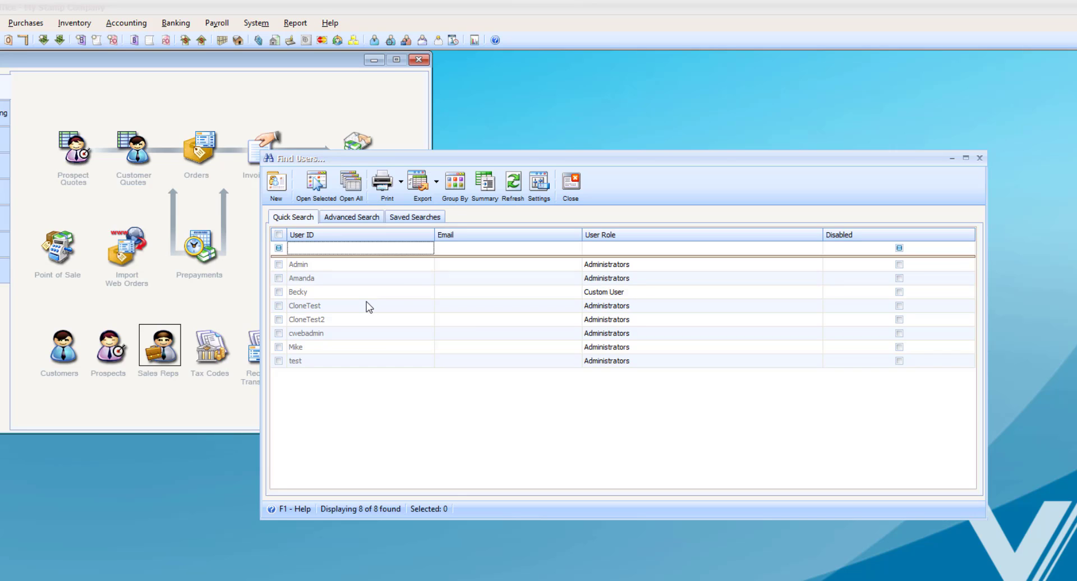
left_click(280, 264)
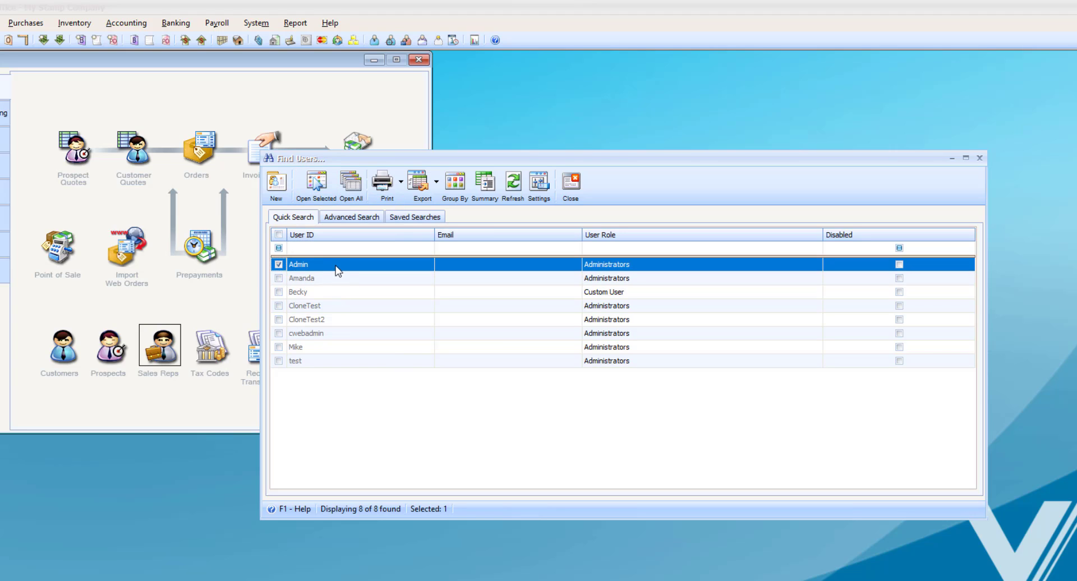
Step: Add a new user with a user ID, a password and a matching verification password
left_click(277, 183)
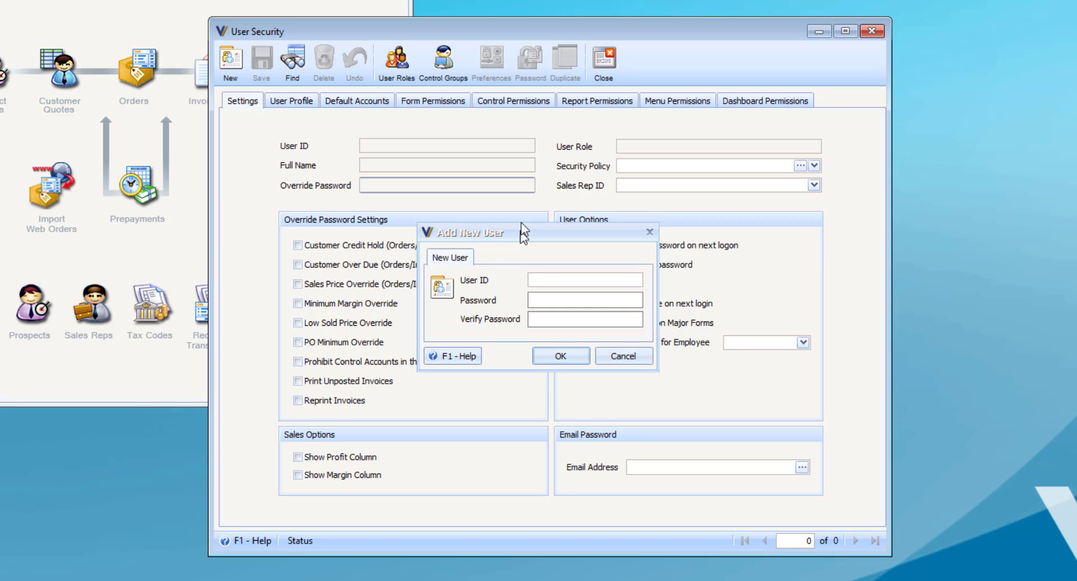
left_click_drag(519, 234, 520, 121)
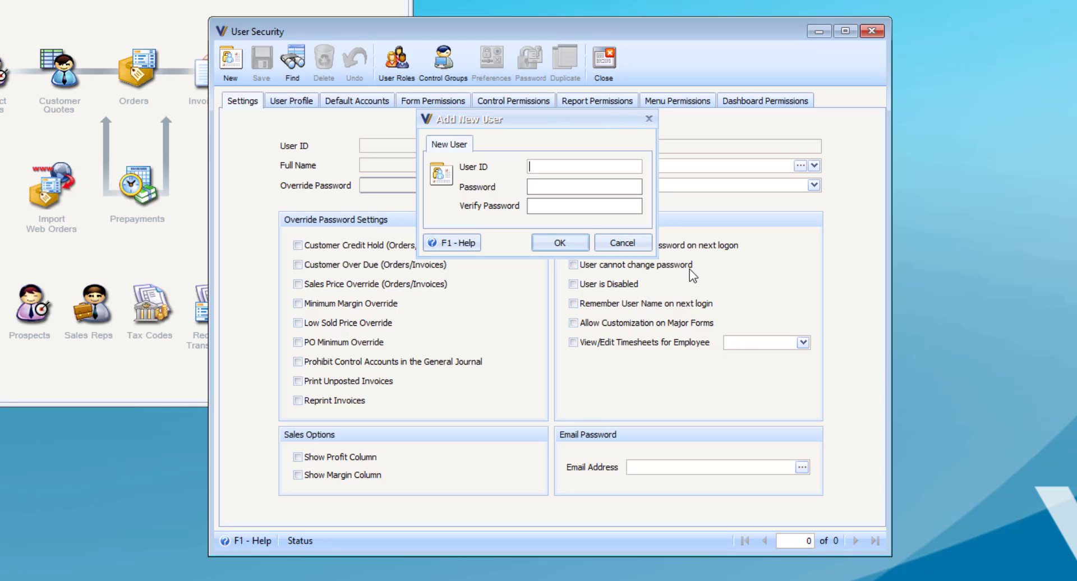
type("Bob")
left_click(613, 188)
type("***********")
key("Tab")
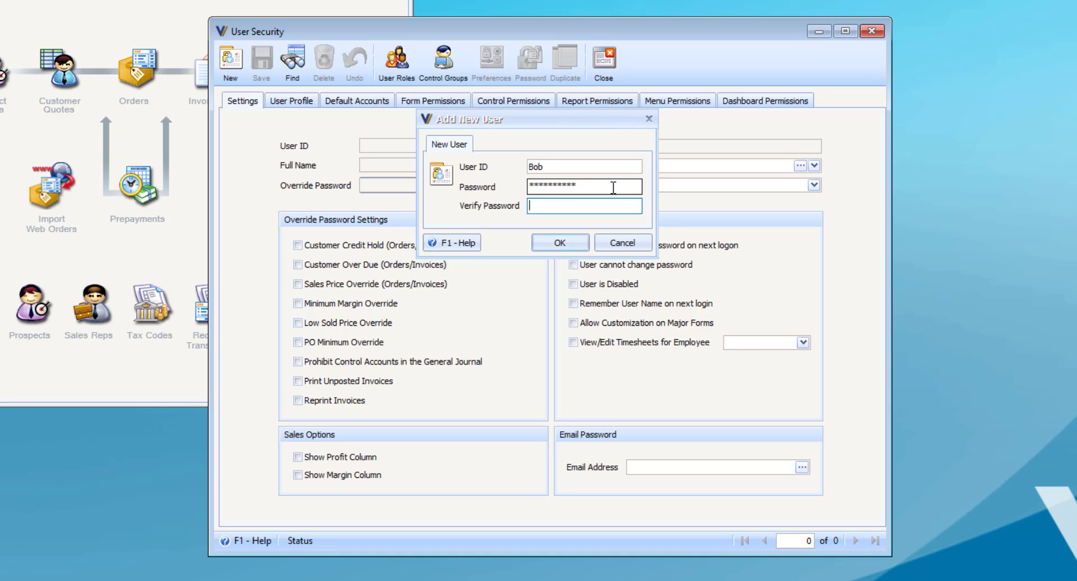
type("***********")
left_click(561, 241)
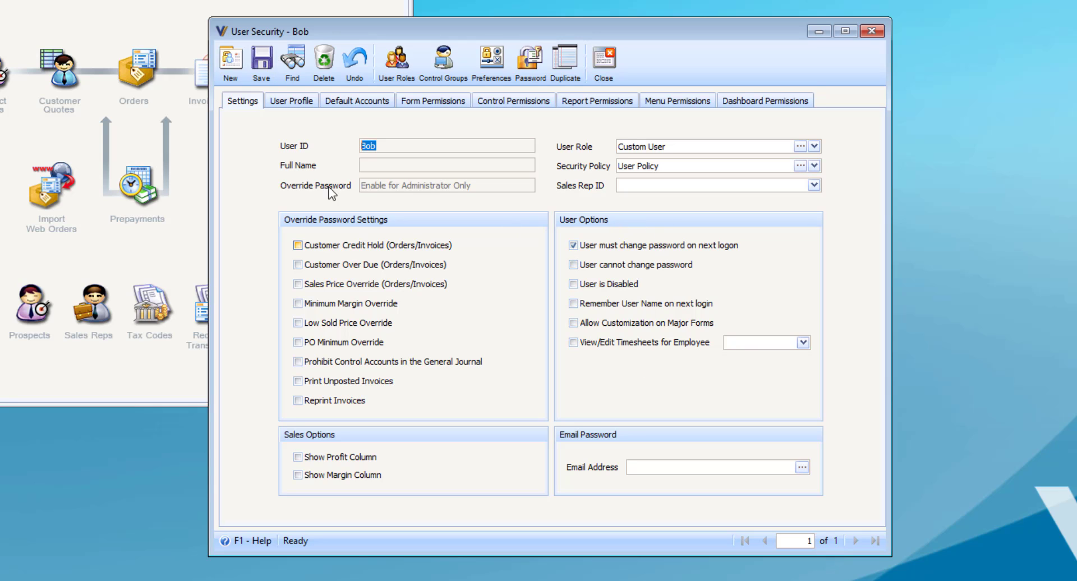
Step: Fill in the new user's full name on the User Profile tab
left_click(290, 101)
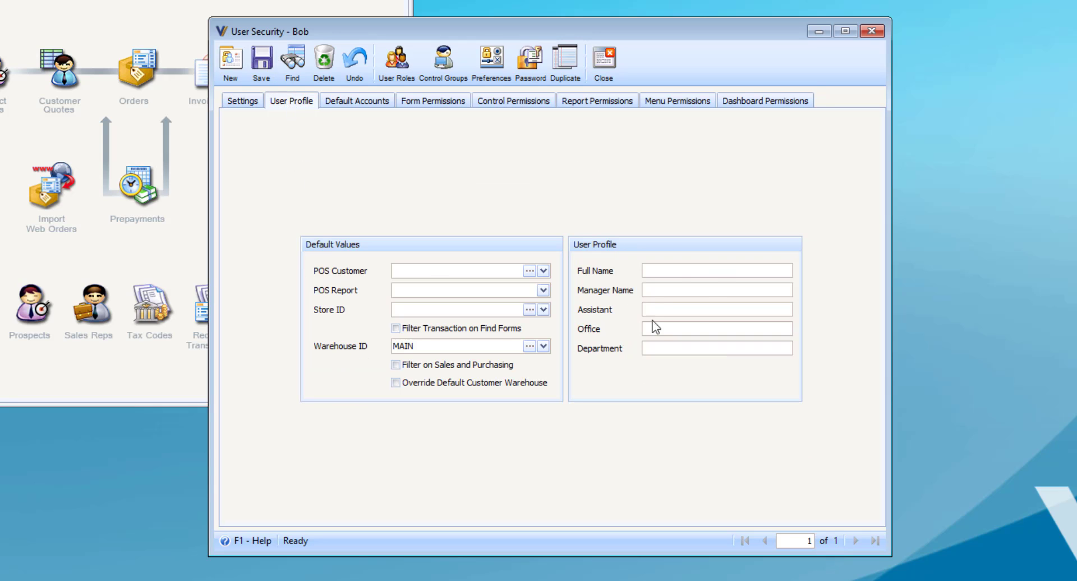
left_click(689, 271)
type("Bob Jones")
left_click(399, 273)
Step: Verify the full name on the Profile and Settings tabs, then view the Default Accounts grid
left_click(238, 101)
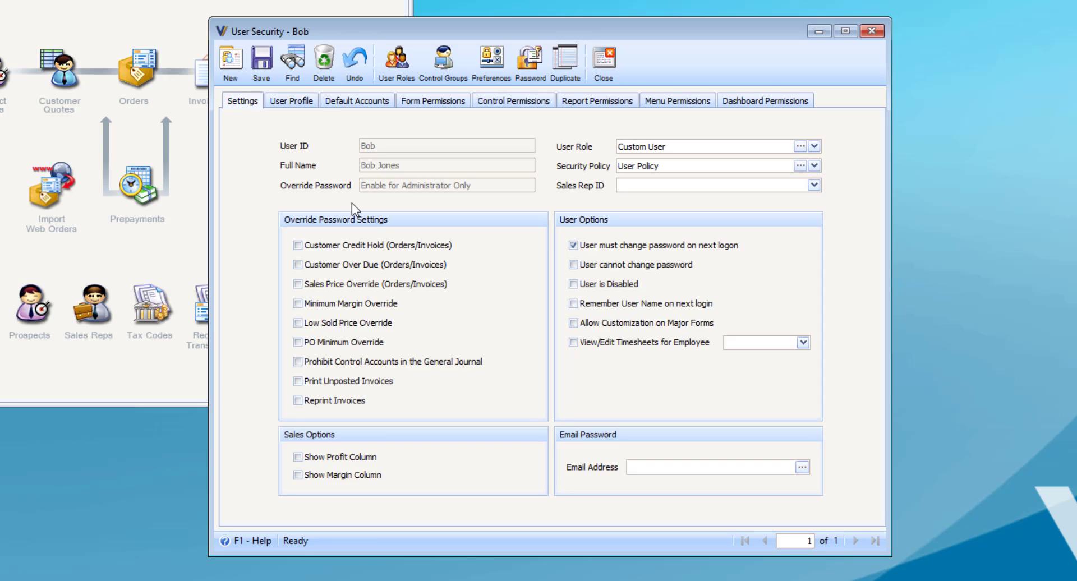
left_click(291, 101)
left_click_drag(681, 271, 643, 271)
left_click(253, 102)
left_click_drag(425, 161, 359, 166)
left_click(354, 104)
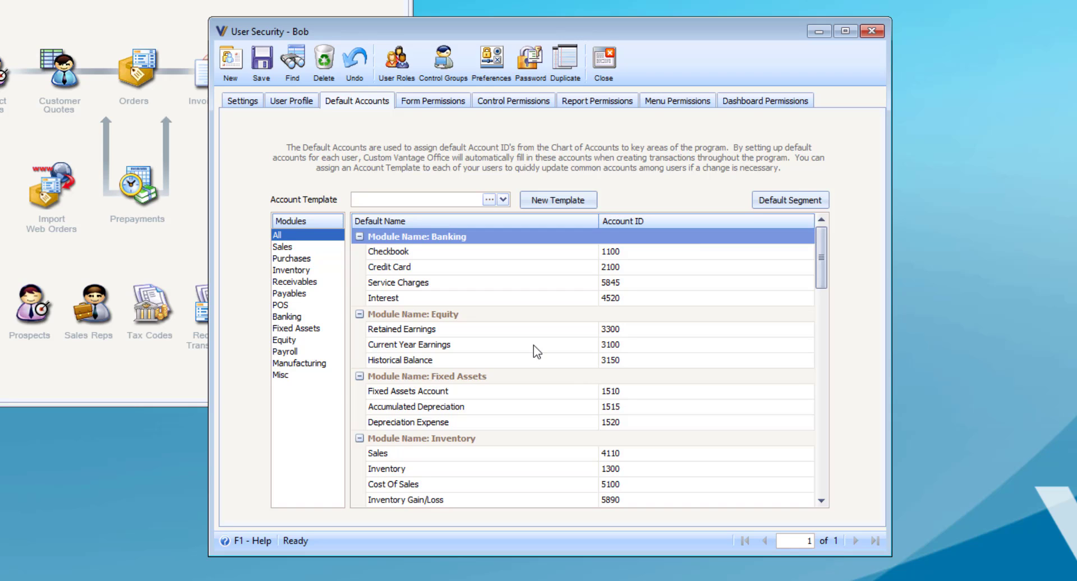
Step: Change the Sales default Customer Tax Code from NONE to IL, then view form permissions
left_click(283, 247)
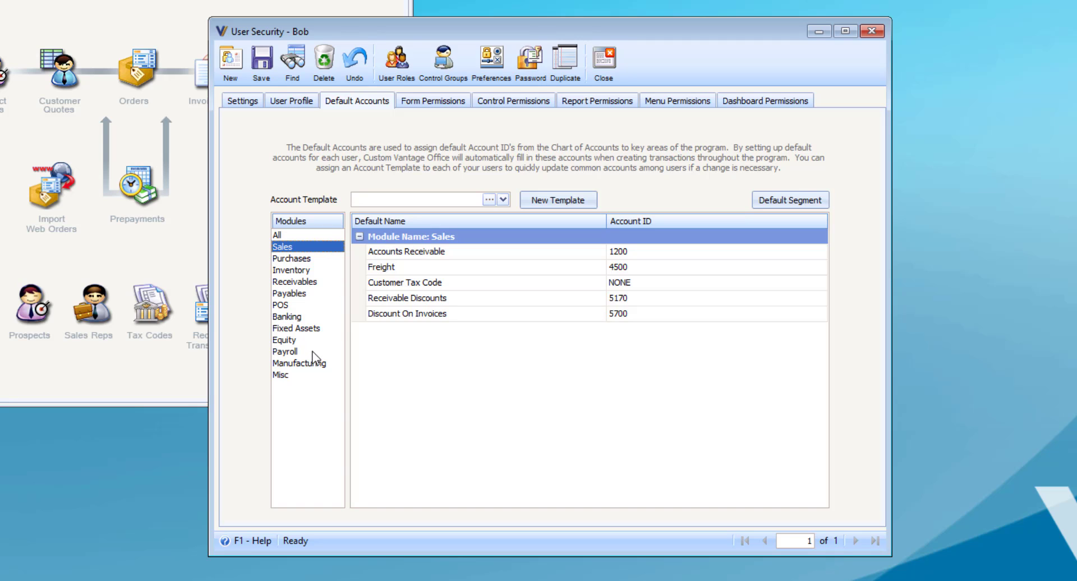
left_click(294, 258)
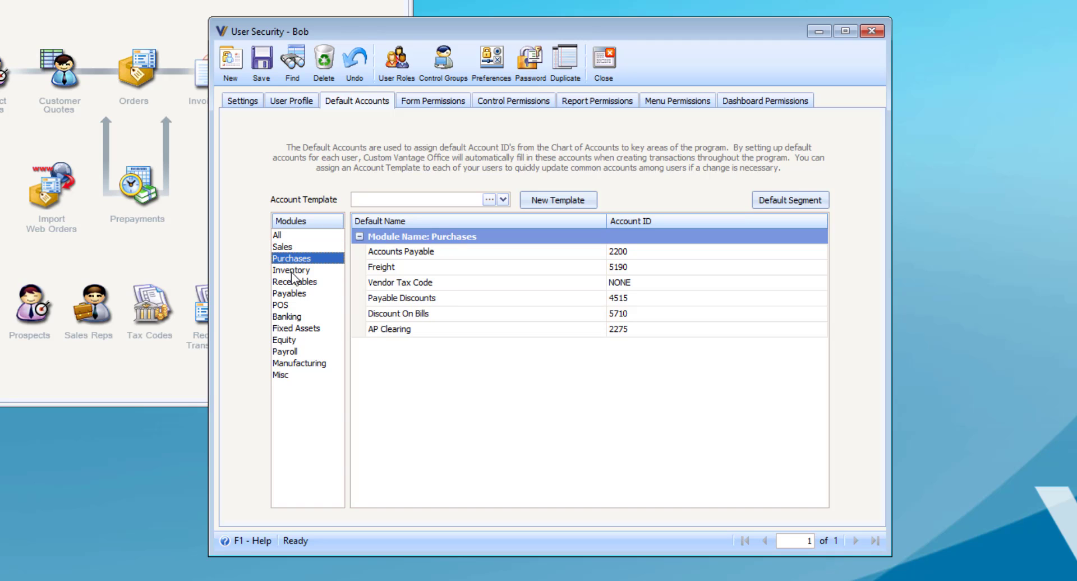
left_click(282, 247)
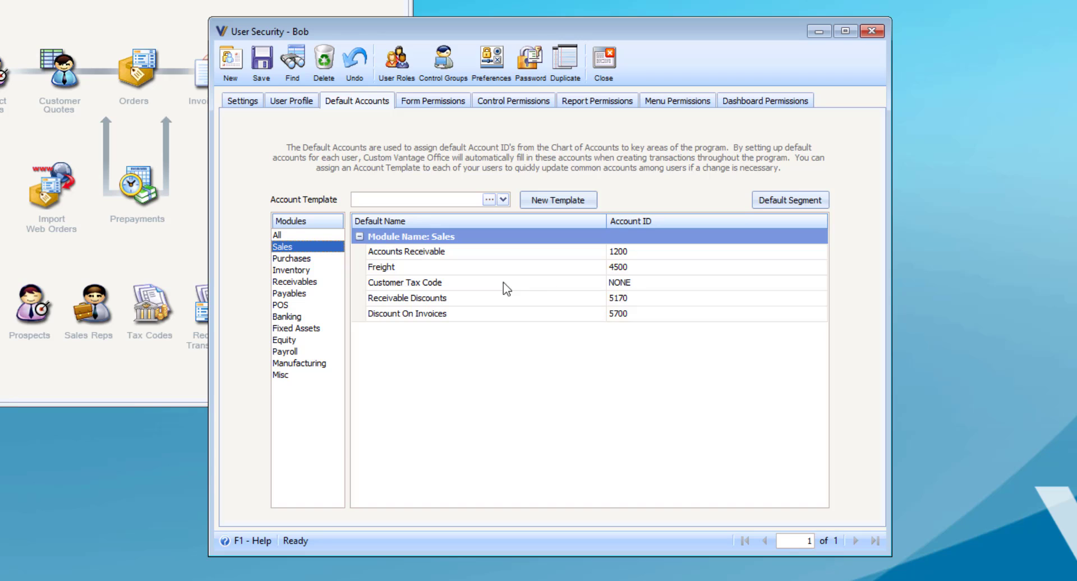
left_click(673, 283)
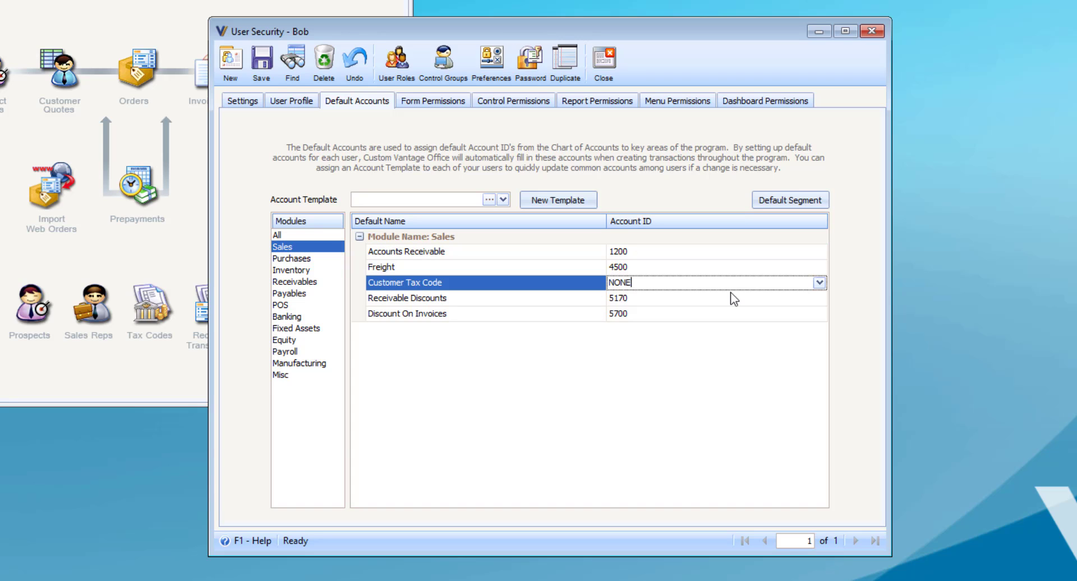
left_click(820, 283)
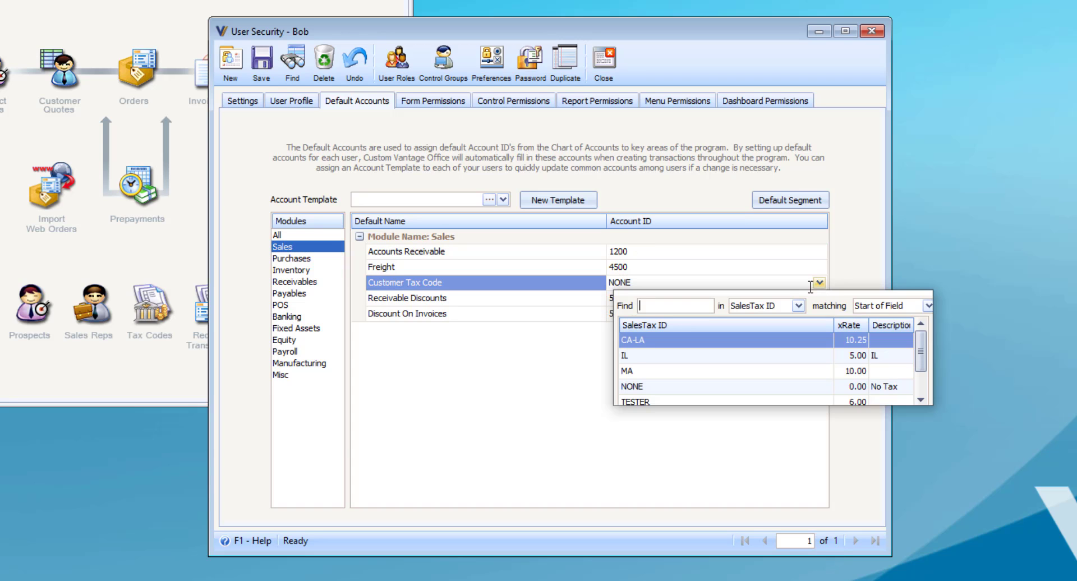
left_click(640, 358)
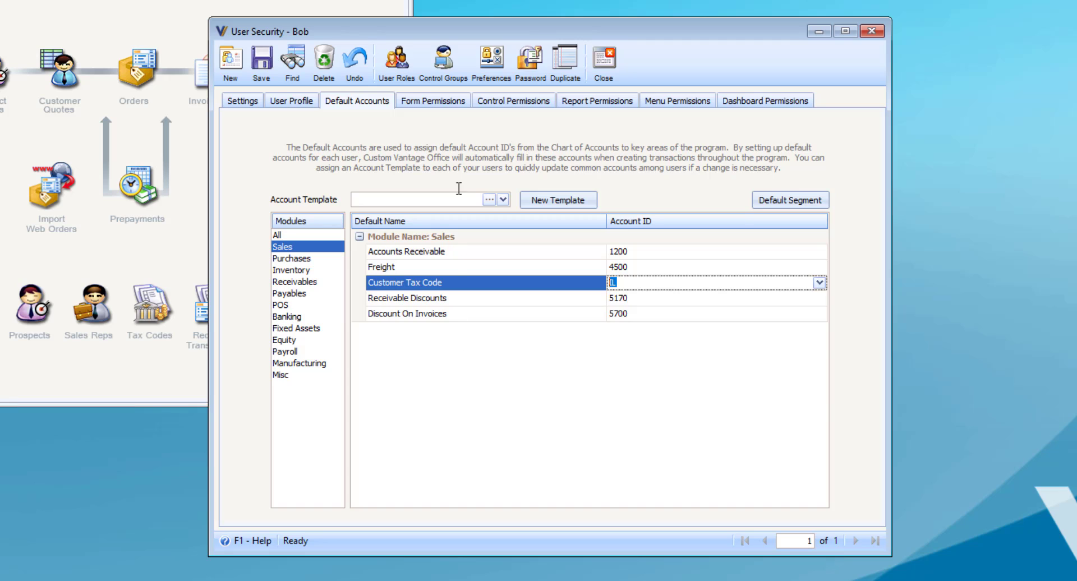
left_click(433, 103)
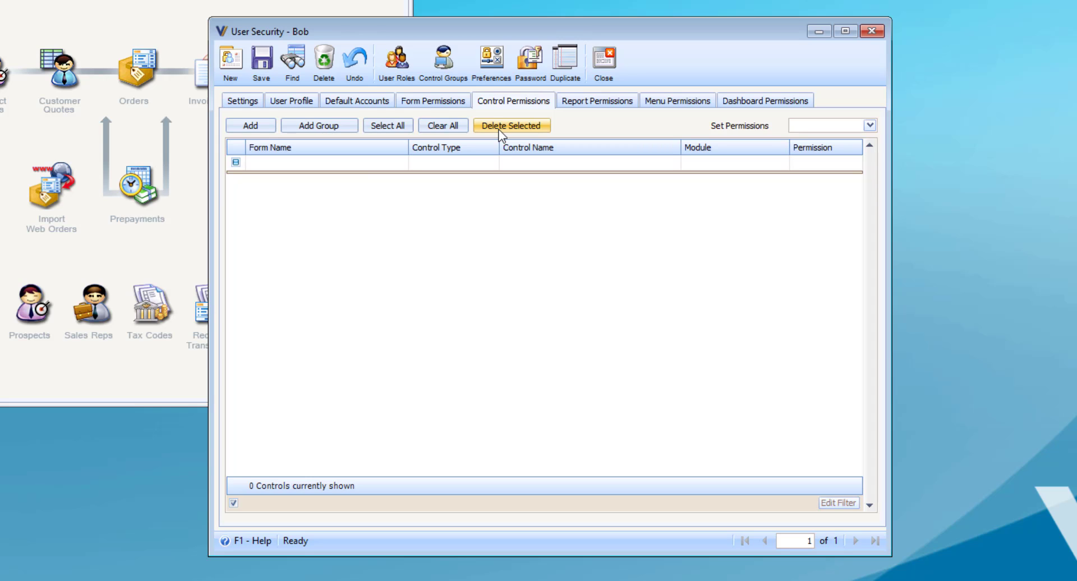
Step: Review the user's report and menu permissions, then return to the Settings tab
left_click(590, 103)
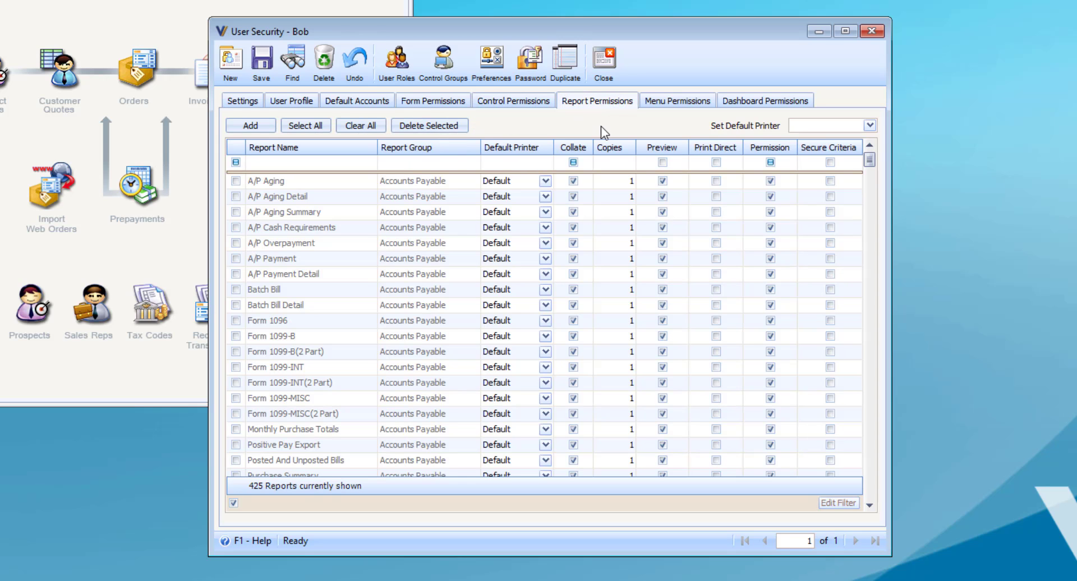
scroll(406, 309, "down", 4)
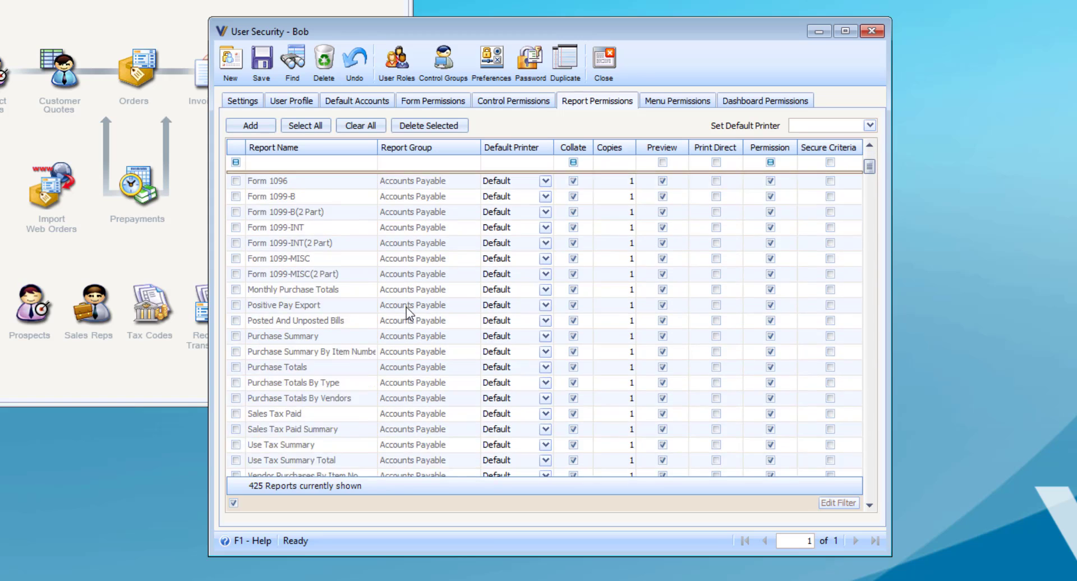
left_click(679, 103)
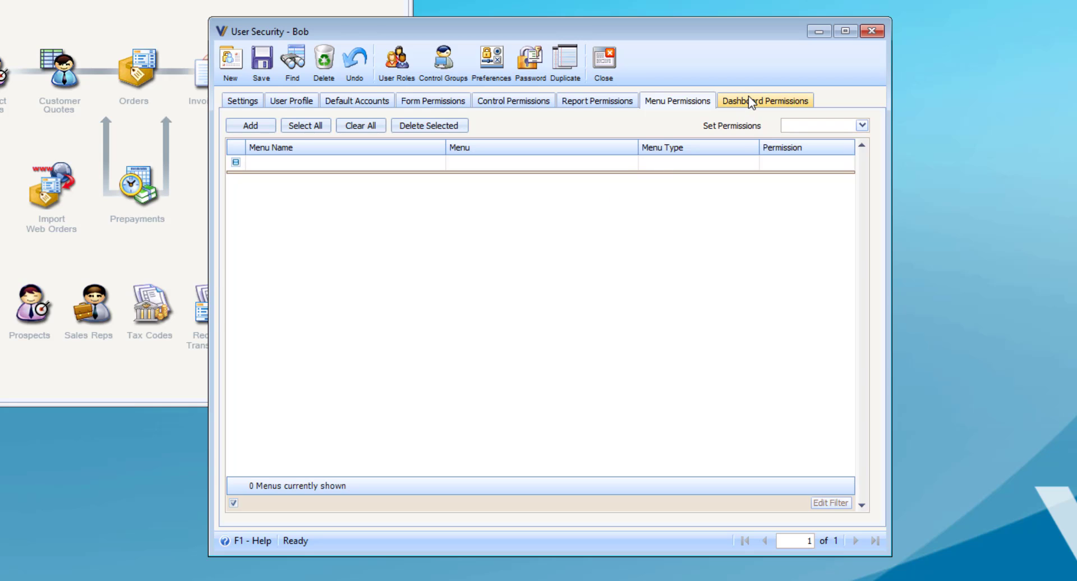
left_click(242, 103)
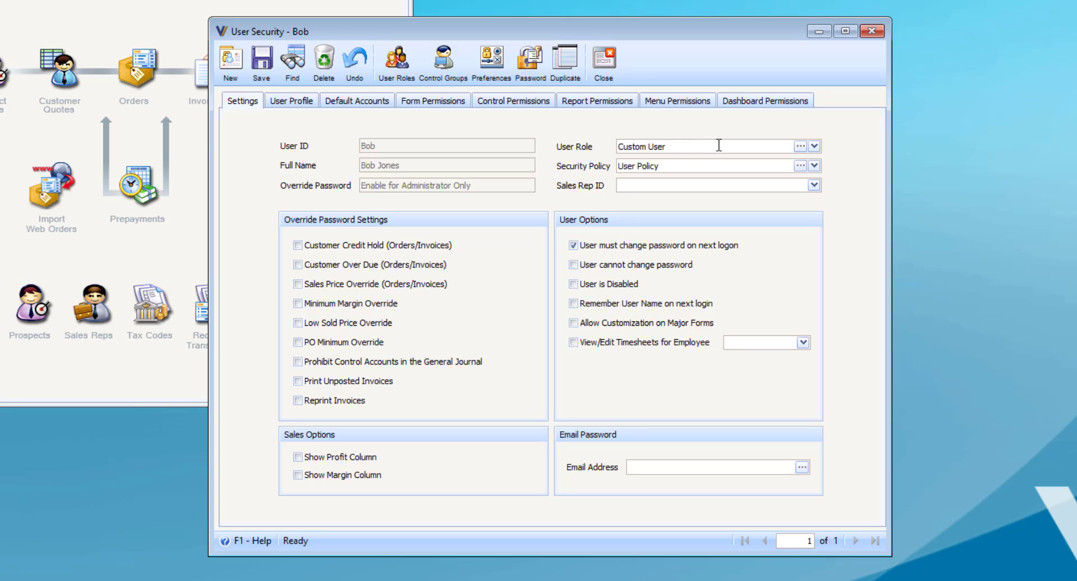
Step: Try the Administrators role, revert to Custom User with its defaults, then begin a new user role
left_click(814, 147)
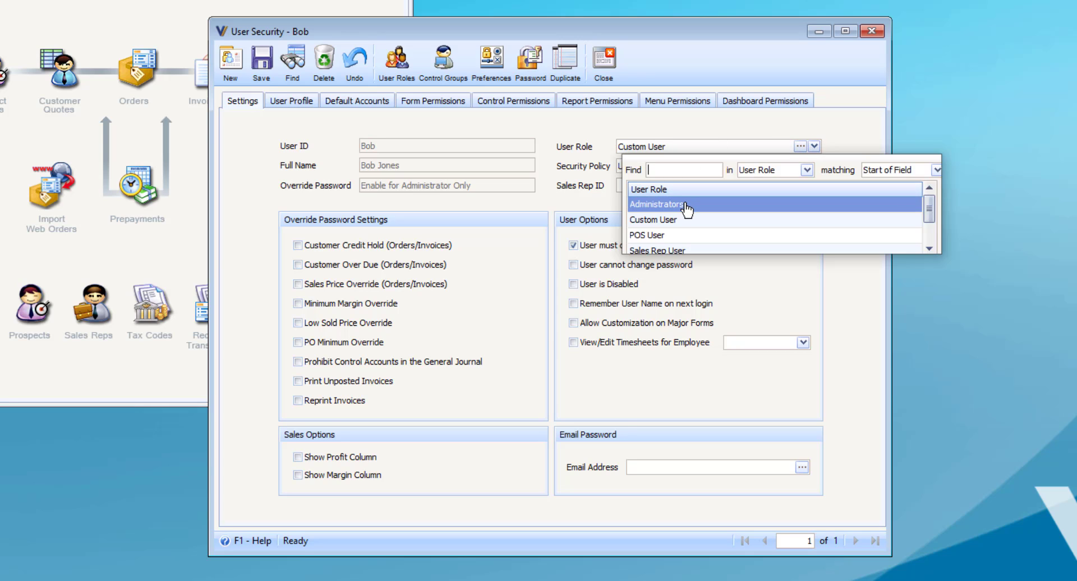
left_click(740, 204)
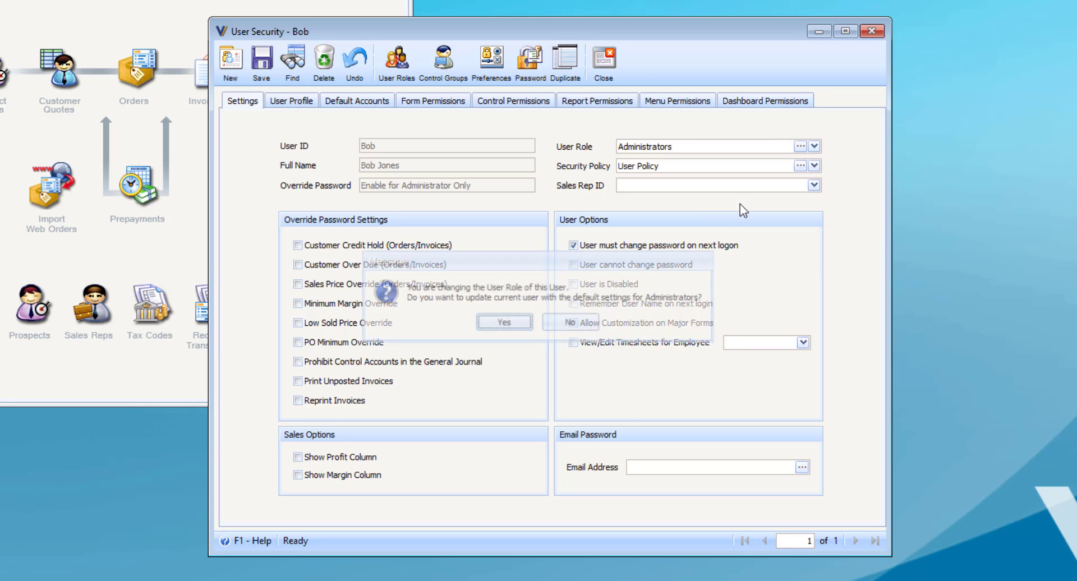
left_click(500, 318)
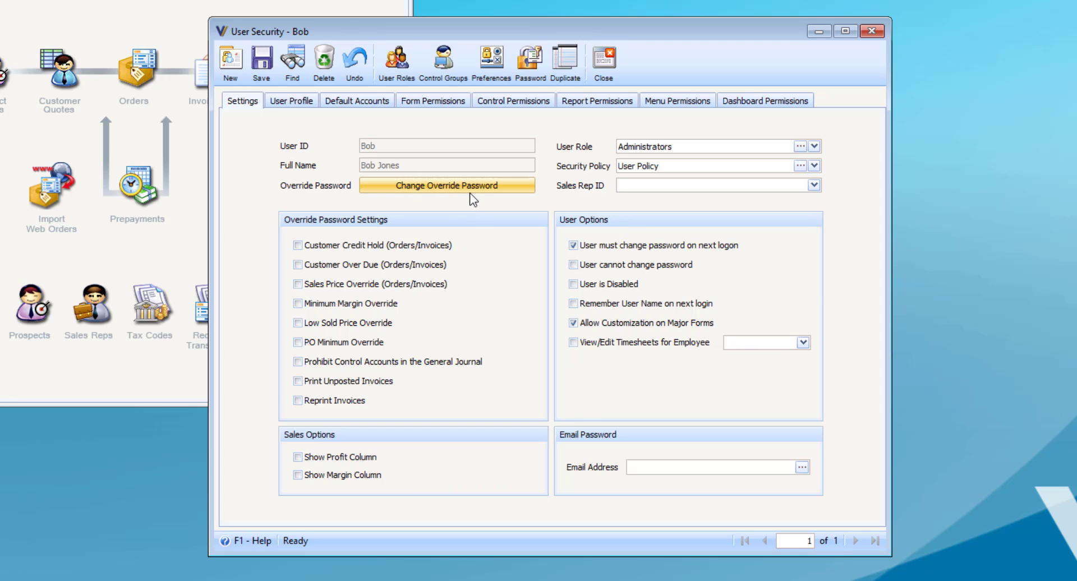
left_click(705, 144)
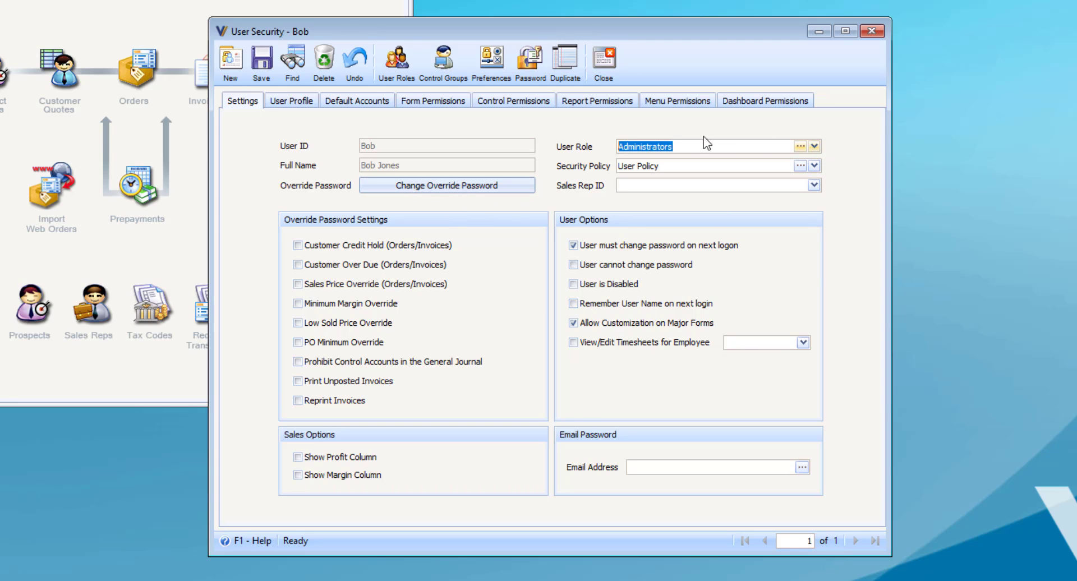
left_click(813, 146)
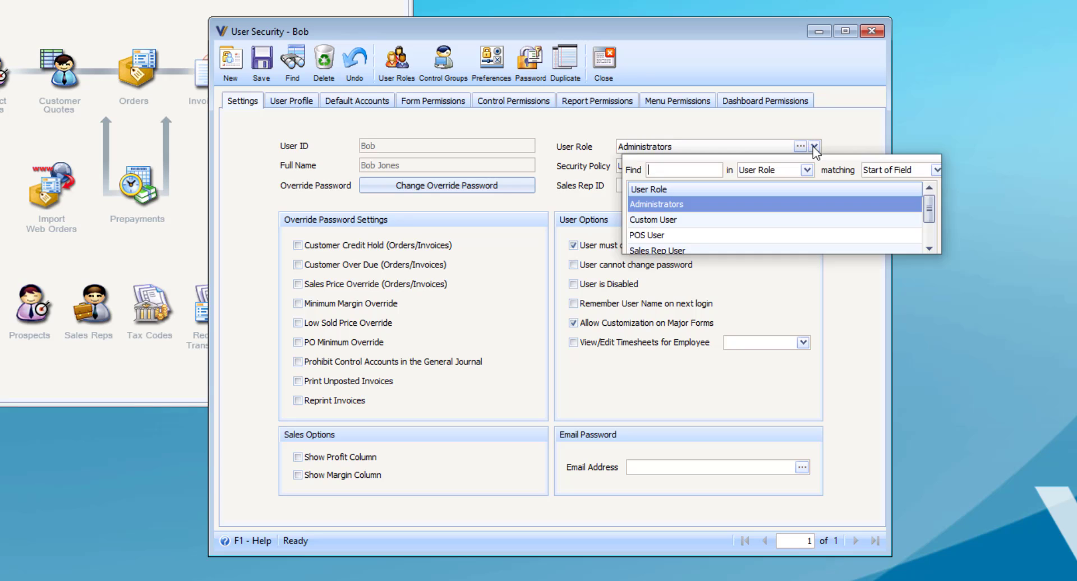
left_click(660, 225)
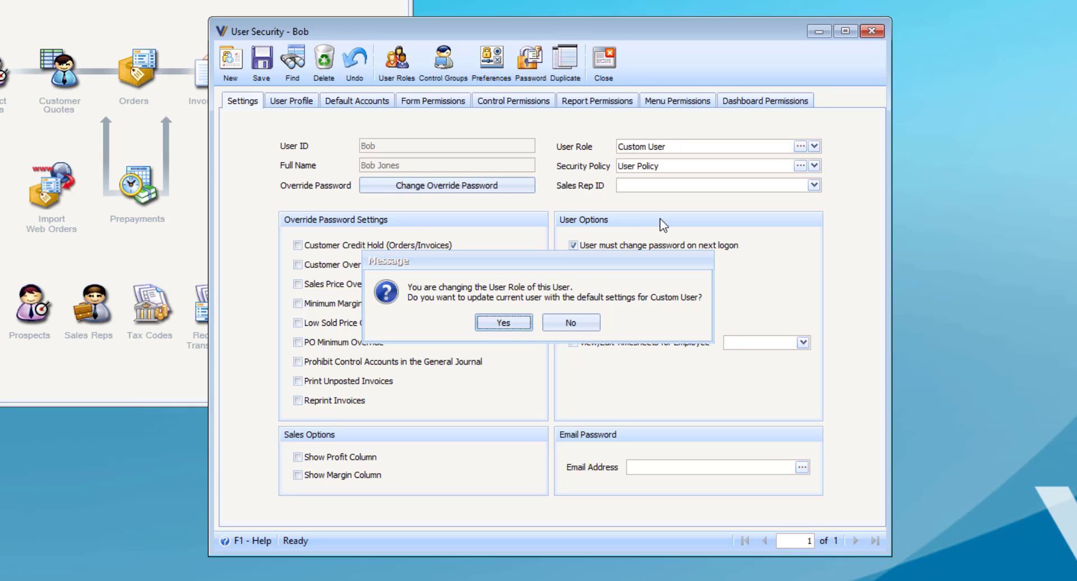
left_click(504, 324)
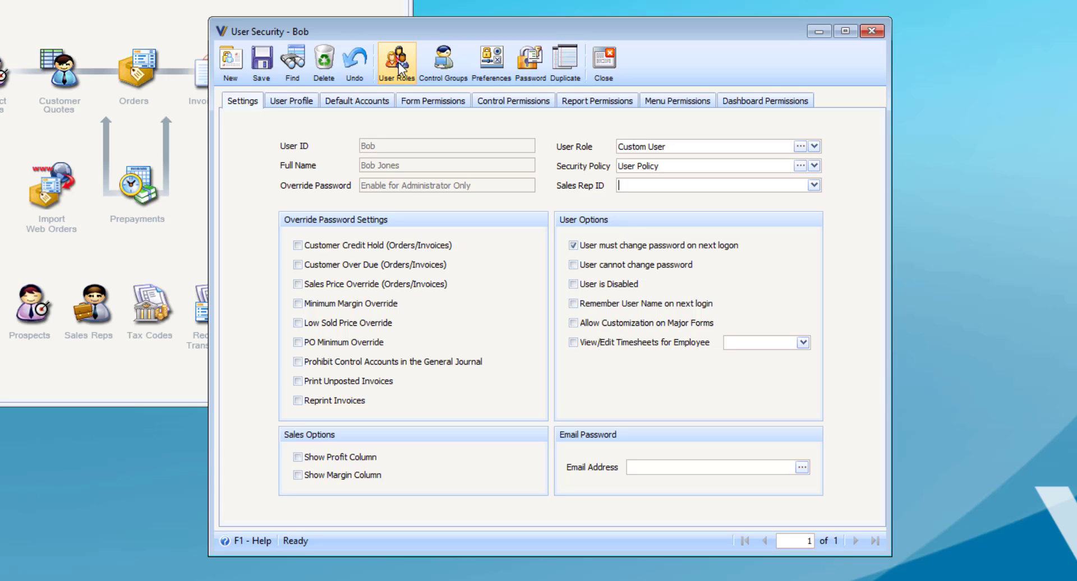
left_click(804, 149)
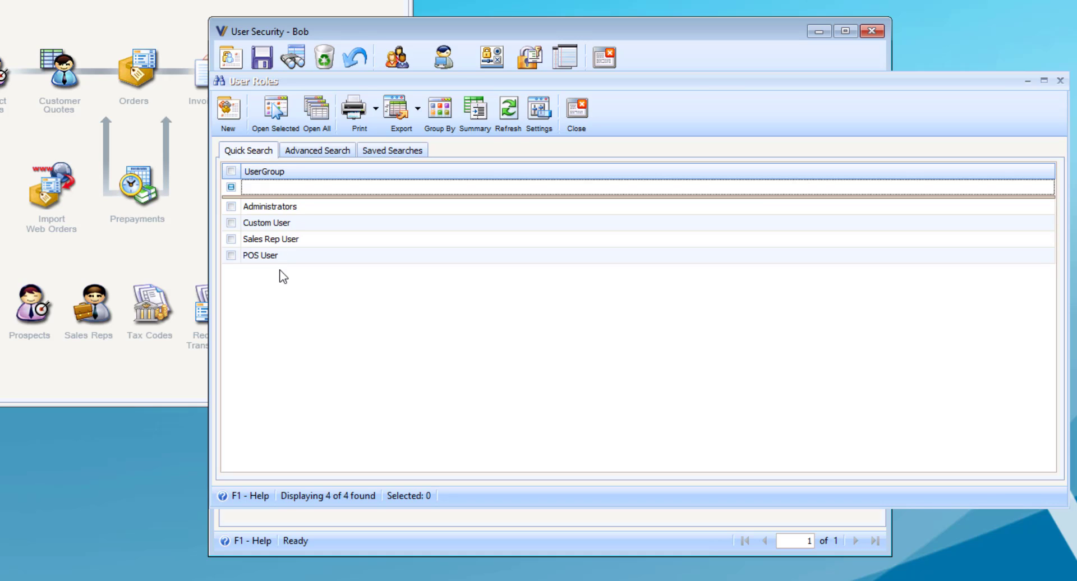
left_click(232, 115)
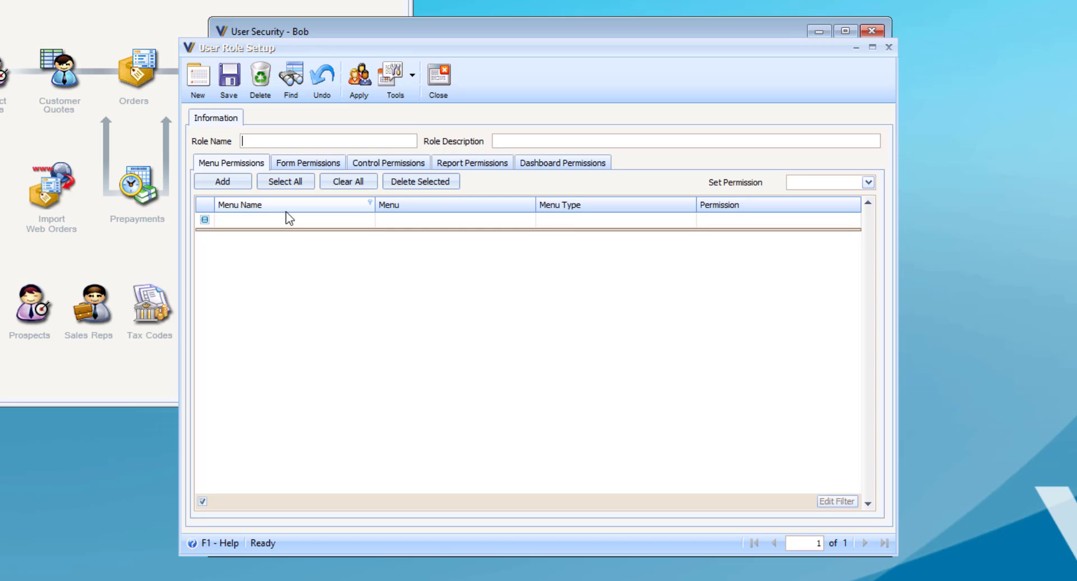
Step: Import role permissions from CustomerServiceRole_WithReport.xml with all import options selected
left_click(410, 79)
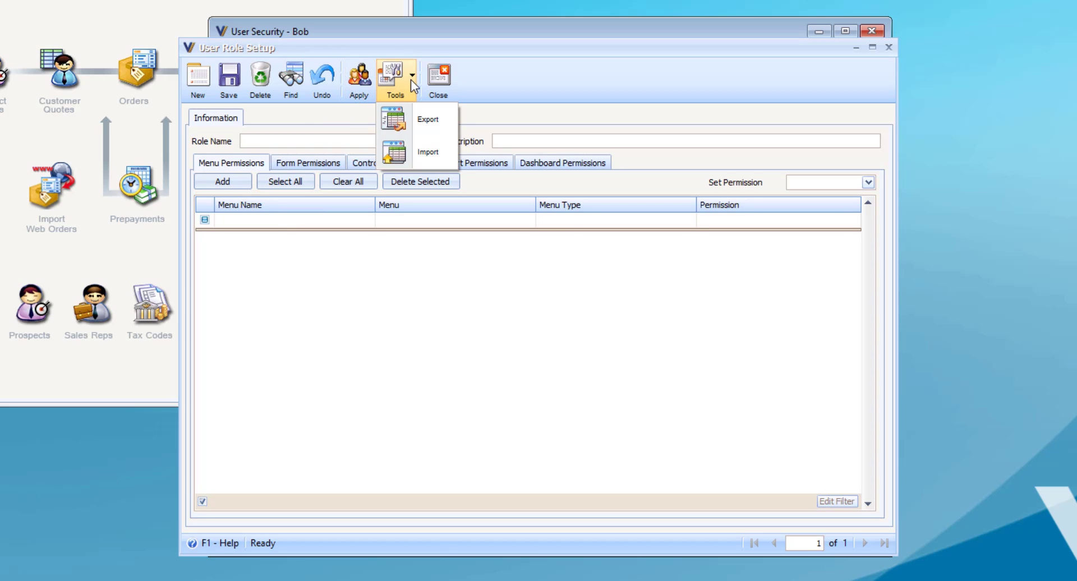
left_click(430, 155)
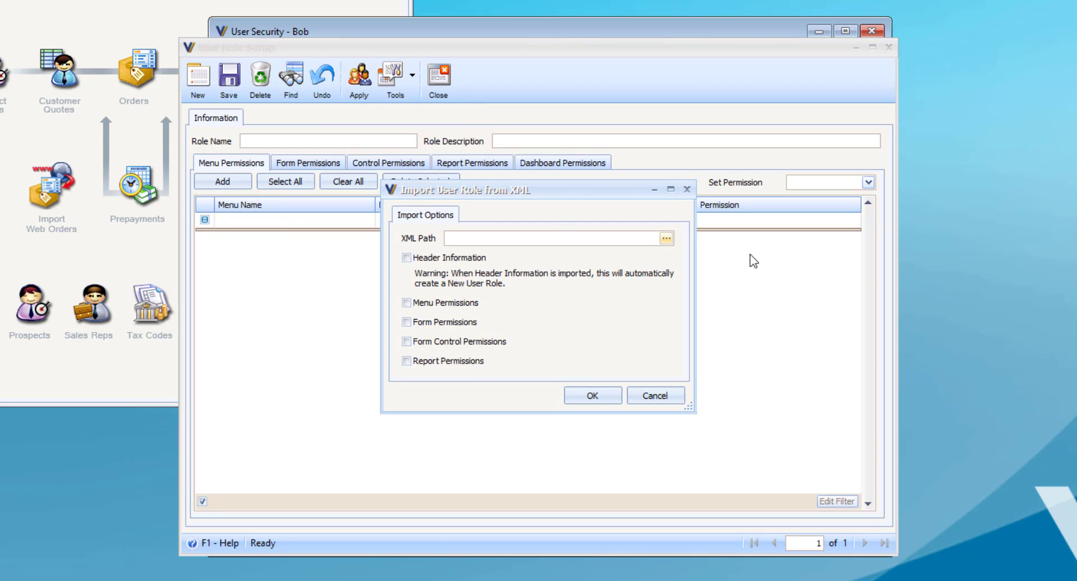
left_click(668, 239)
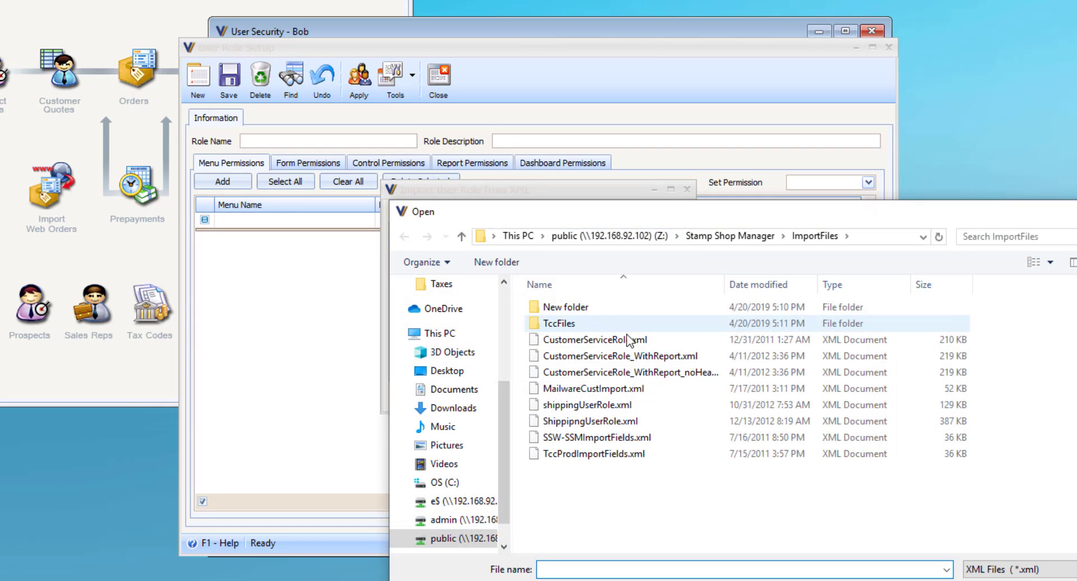
left_click(618, 359)
left_click(999, 580)
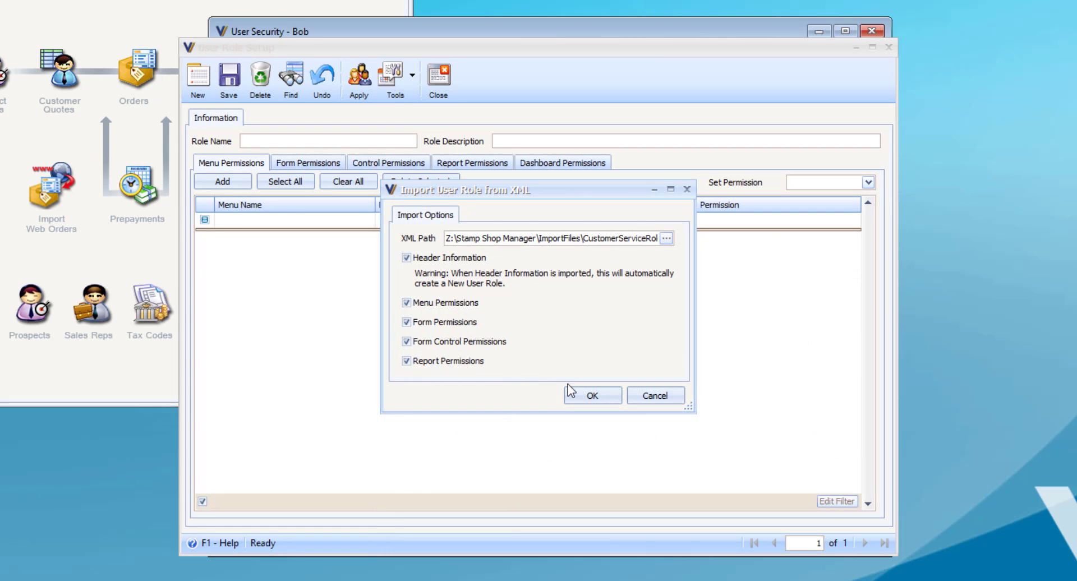
left_click(612, 396)
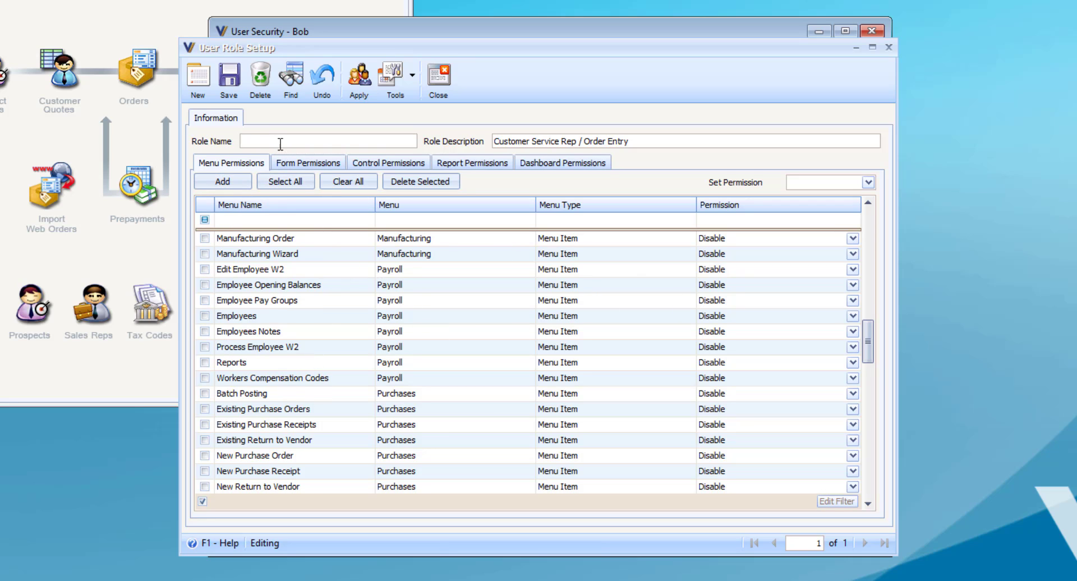
Step: Name the imported role 'Customer Service', review its form, control and report permissions, and save it
type("Customer Service")
scroll(721, 328, "down", 3)
scroll(721, 329, "down", 1)
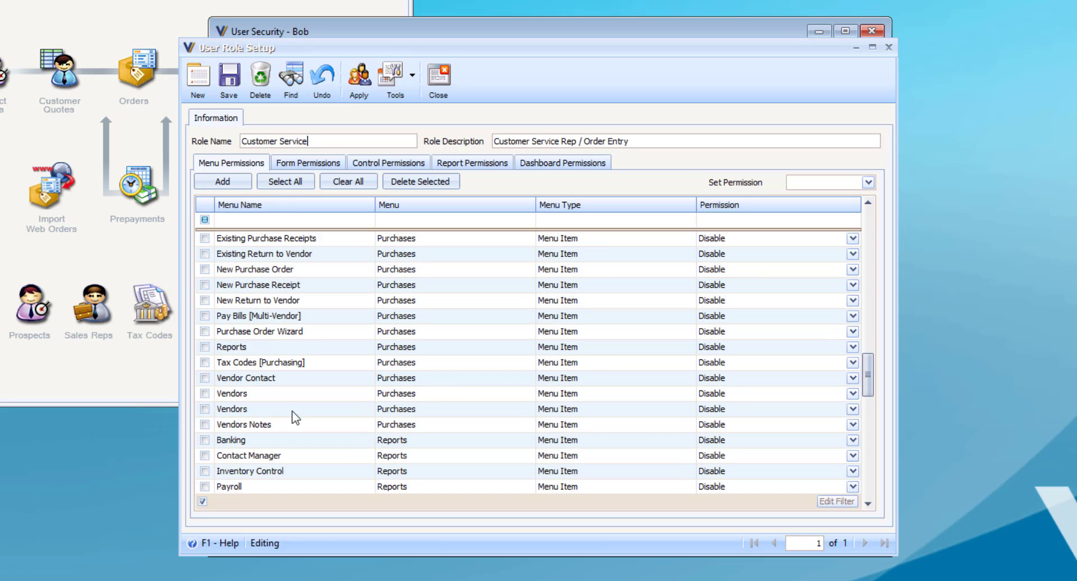
scroll(724, 428, "down", 4)
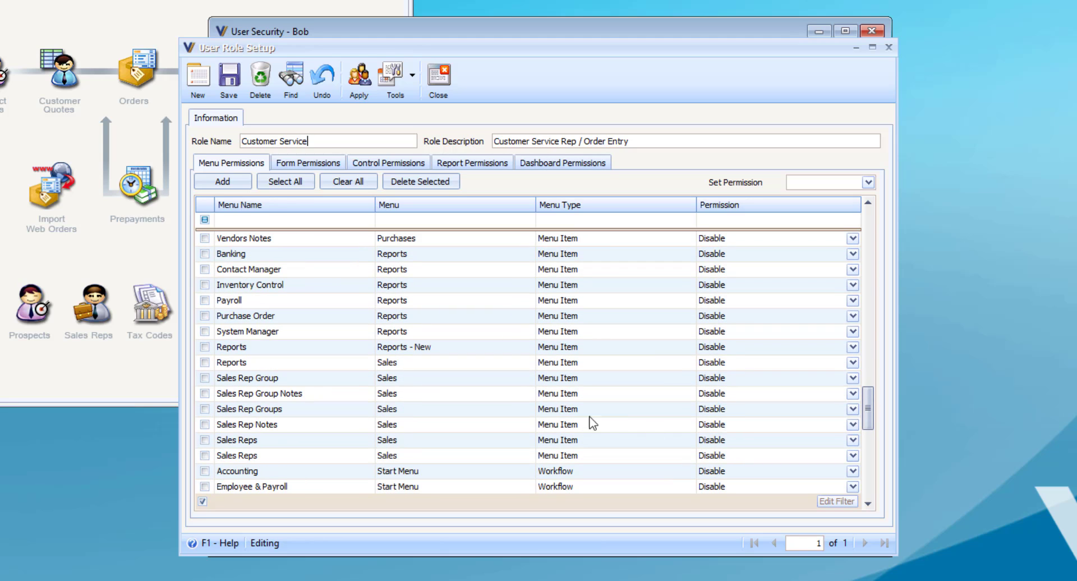
left_click(297, 164)
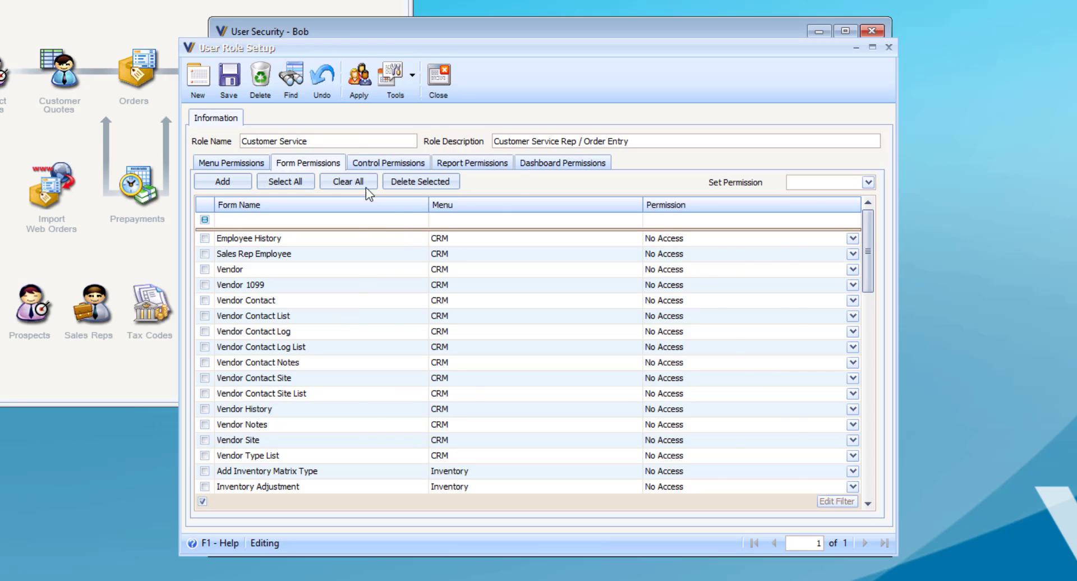
left_click(384, 162)
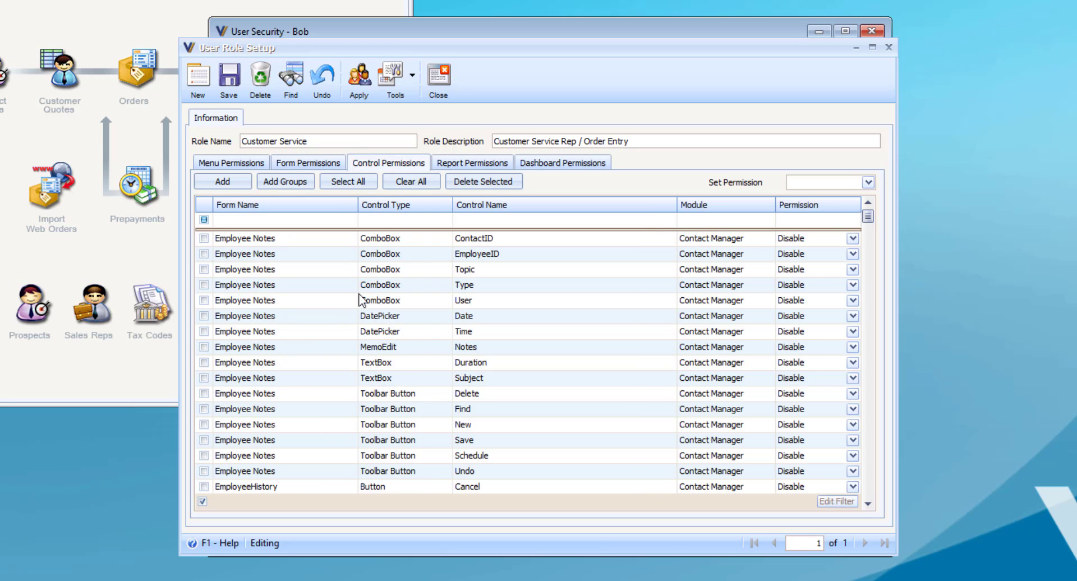
left_click(452, 163)
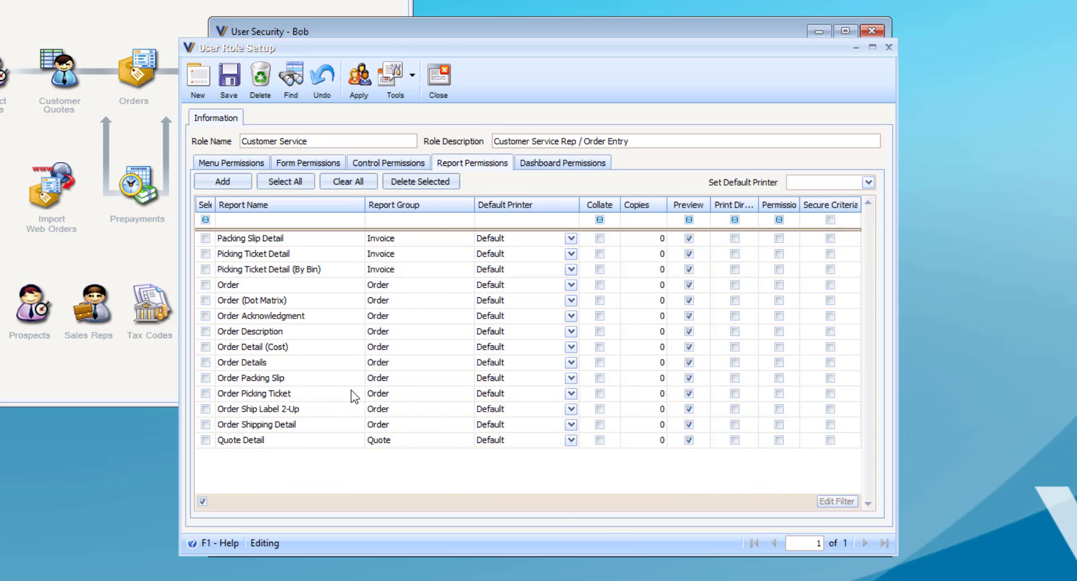
left_click(231, 76)
Step: Assign the Customer Service role to the user with its default settings and save
left_click(435, 84)
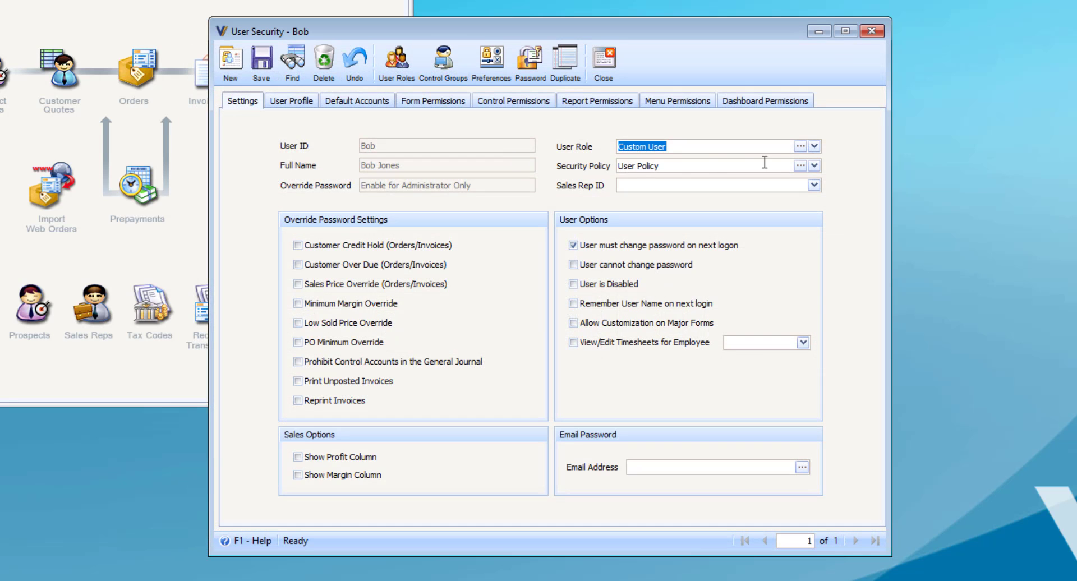
left_click(814, 147)
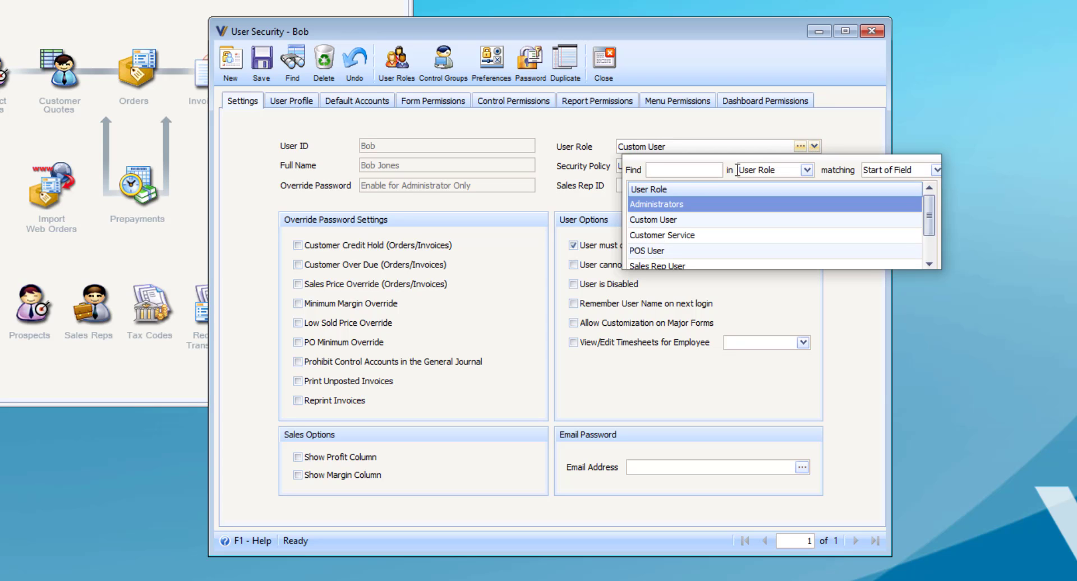
left_click(655, 237)
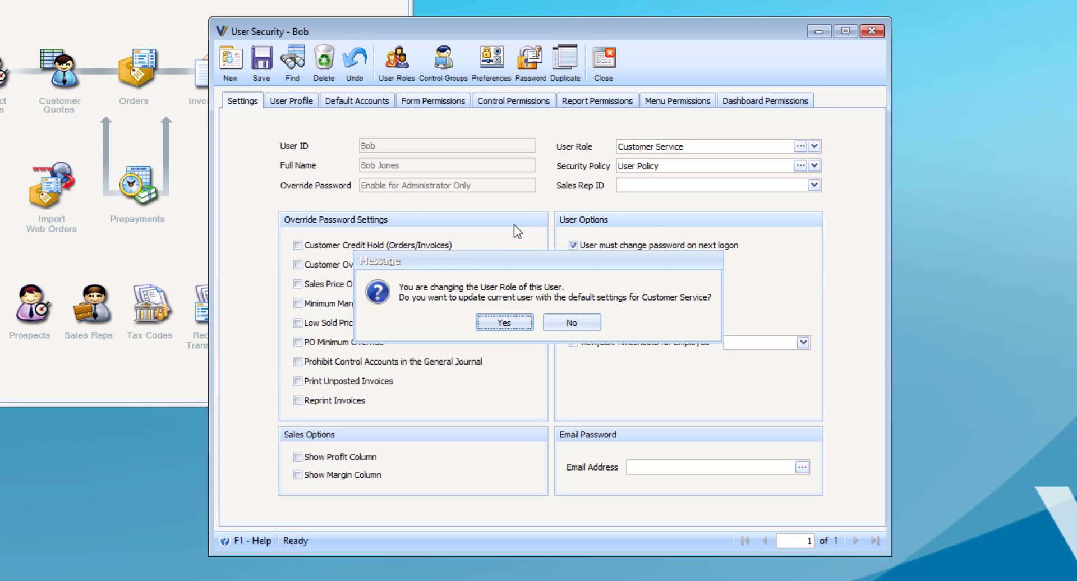
left_click(503, 323)
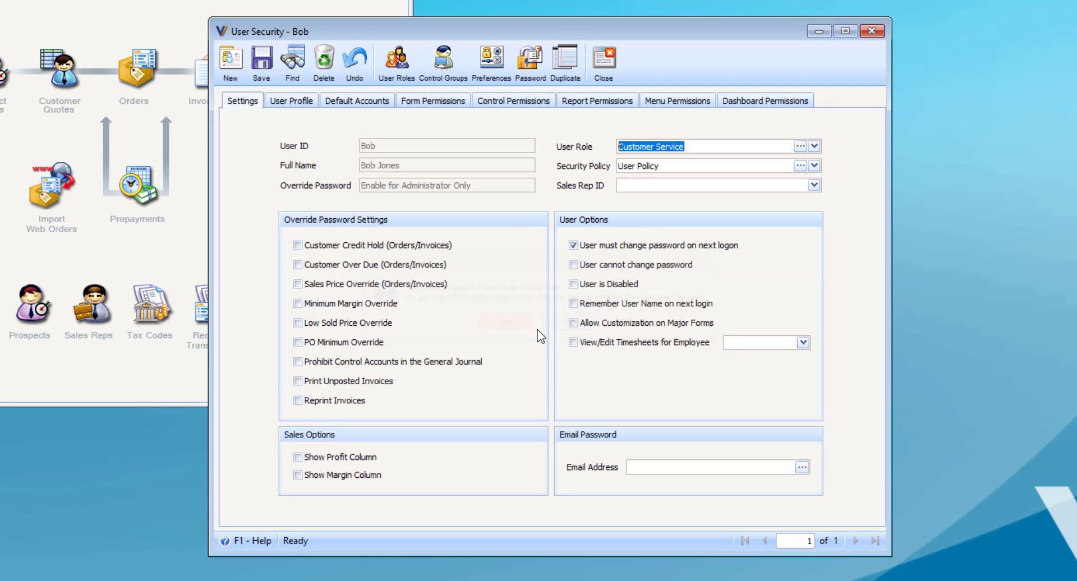
left_click(260, 66)
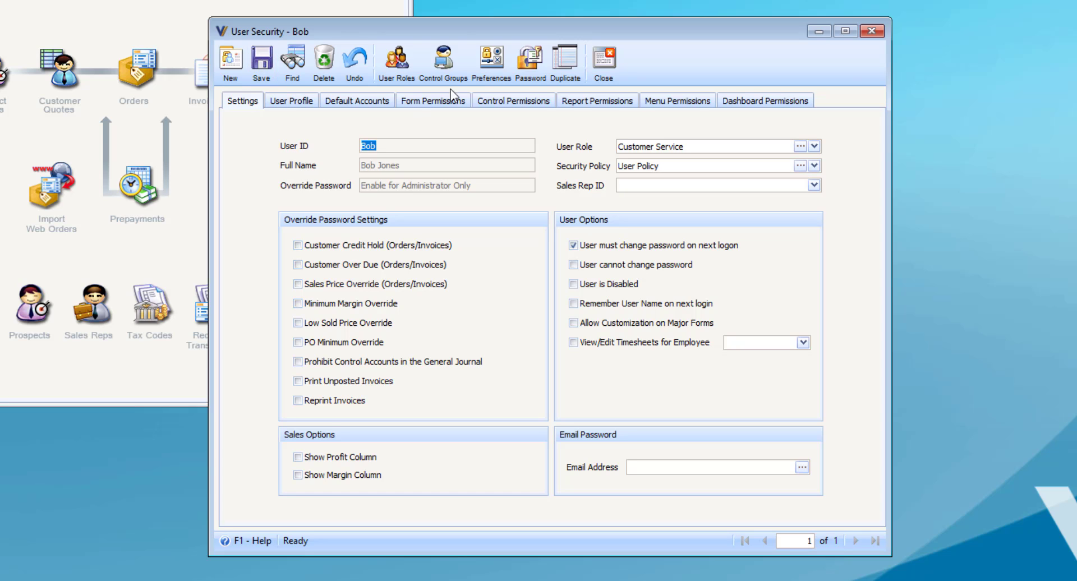
Step: Check the user's menu and report permissions, then close the user security window
left_click(660, 106)
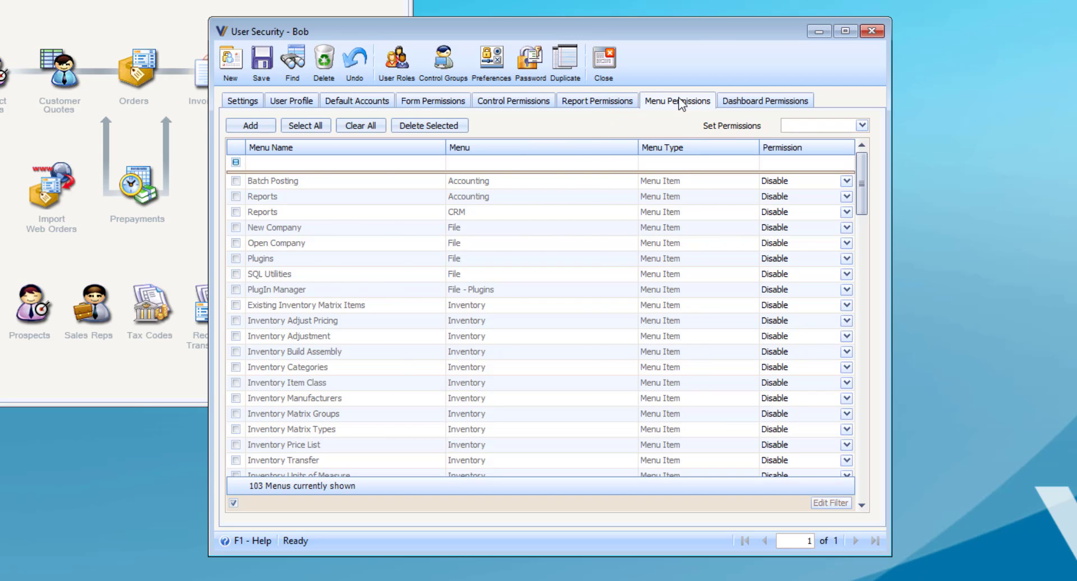
left_click(583, 105)
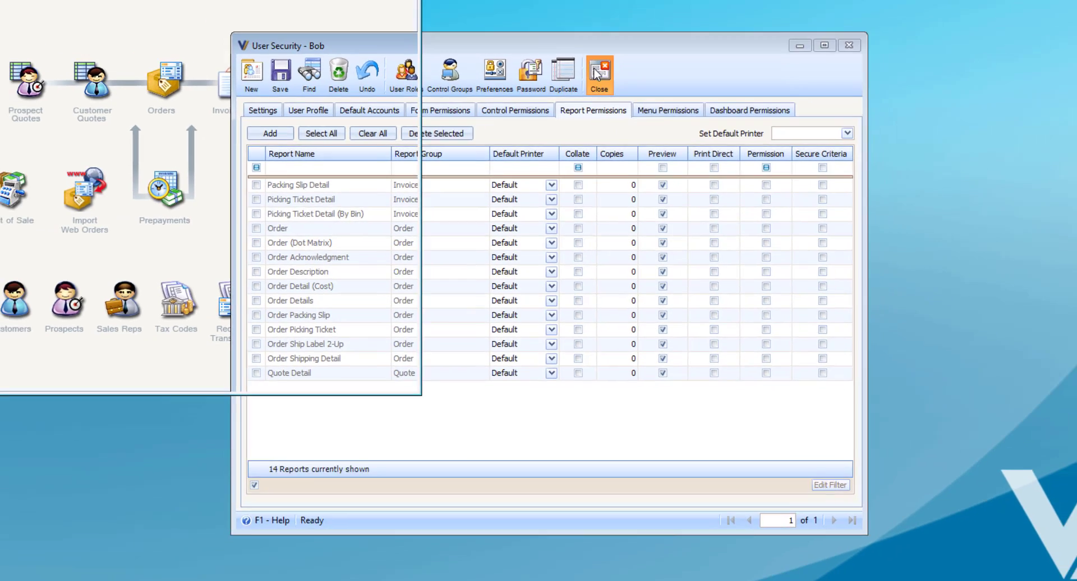
left_click(604, 62)
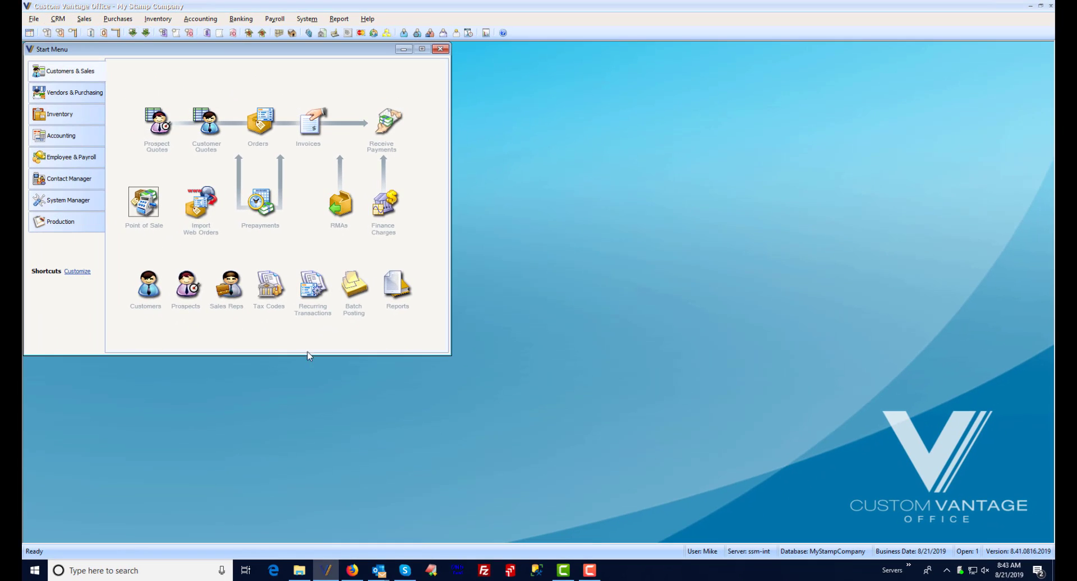
Step: Exit Custom Vantage Office, confirm the exit, and relaunch it from the taskbar
left_click(36, 18)
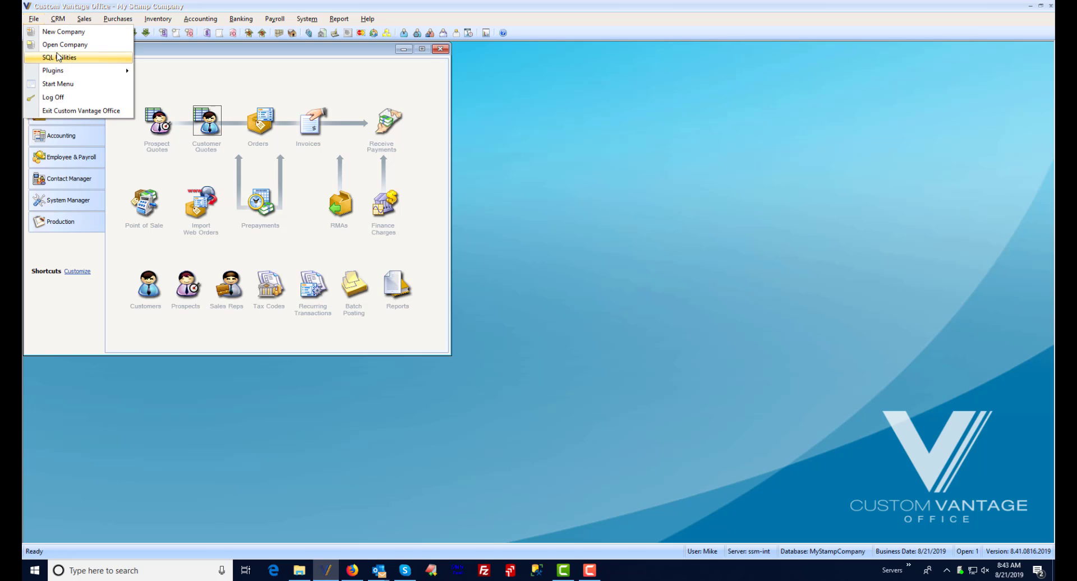
left_click(54, 110)
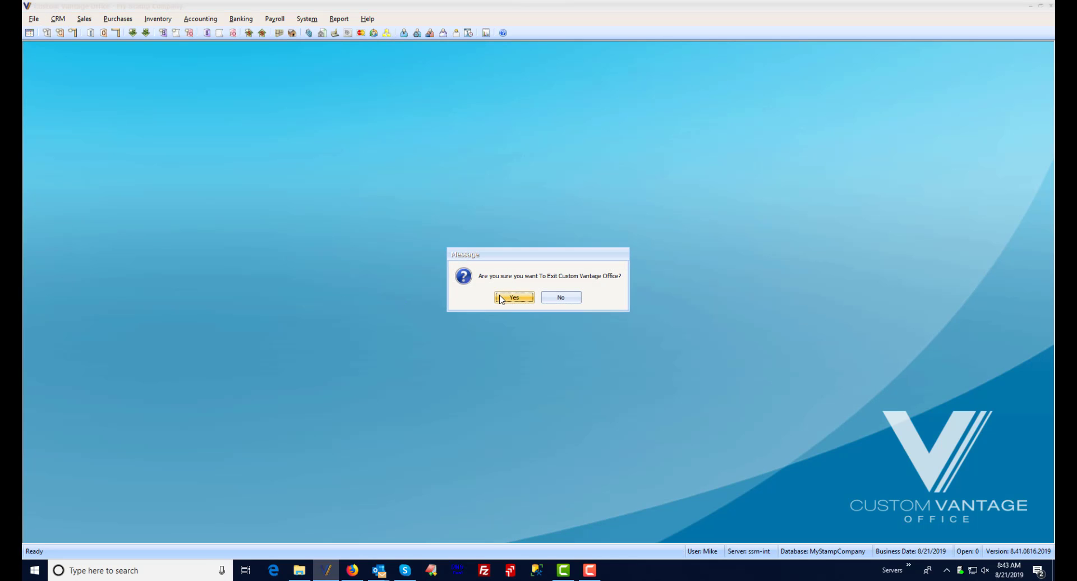
left_click(514, 298)
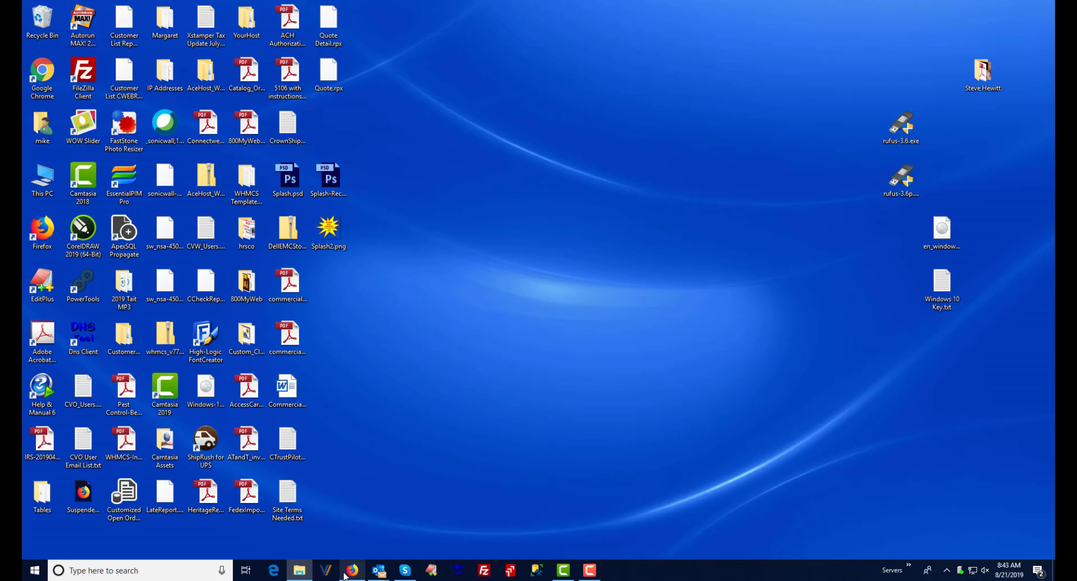
left_click(327, 571)
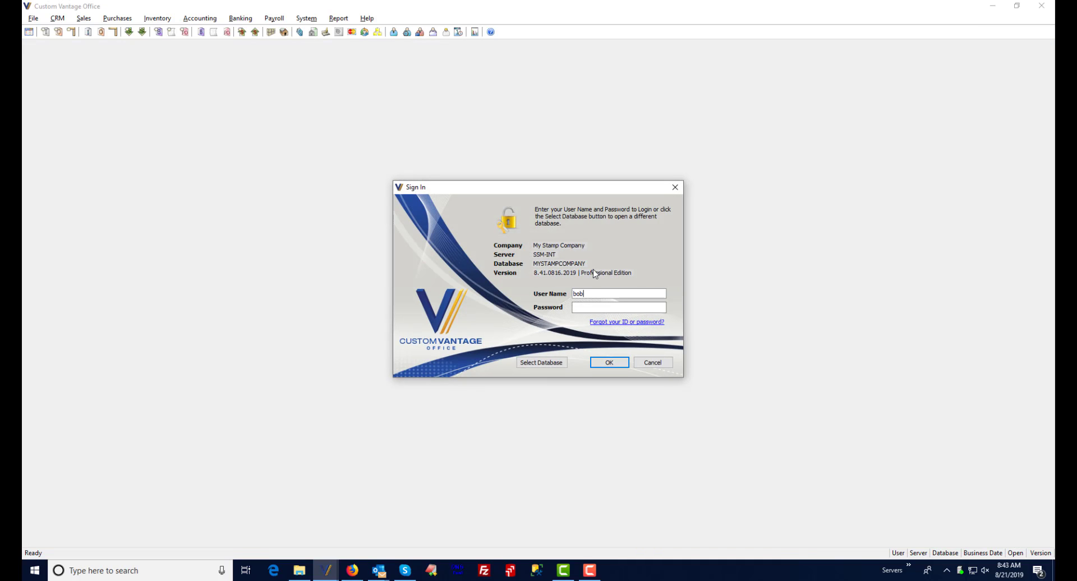
Step: Sign in with the current password, reset it to a new verified password, and sign in again
key("Tab")
left_click(610, 363)
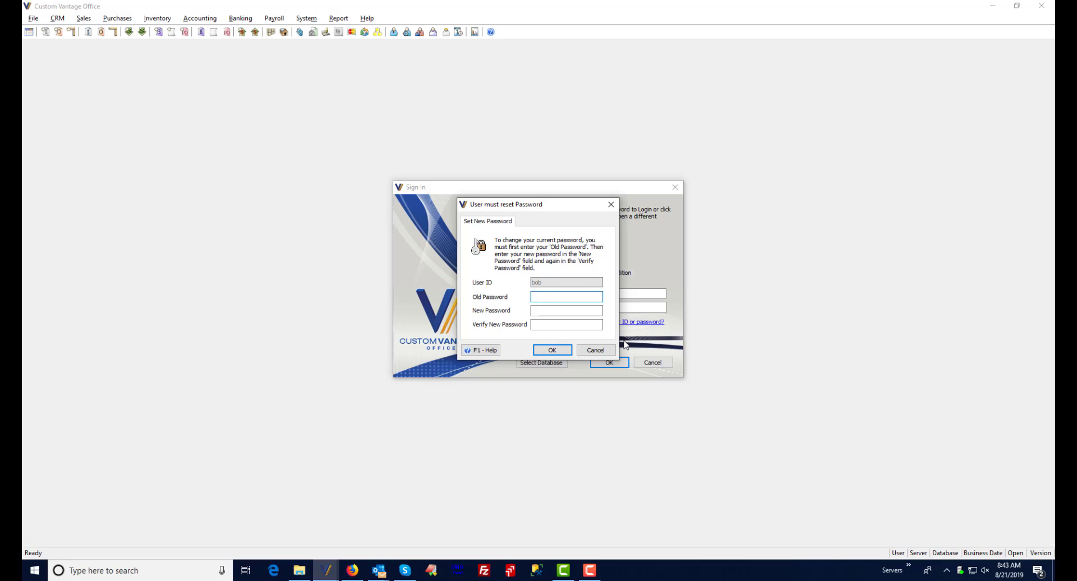
type("****")
key("Tab")
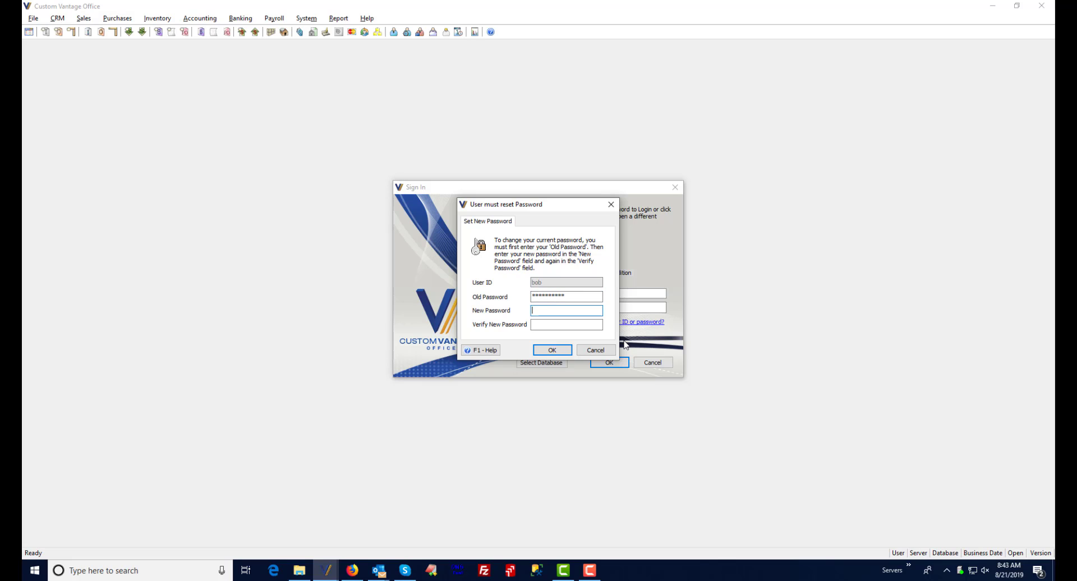
type("********")
key("Tab")
type("********")
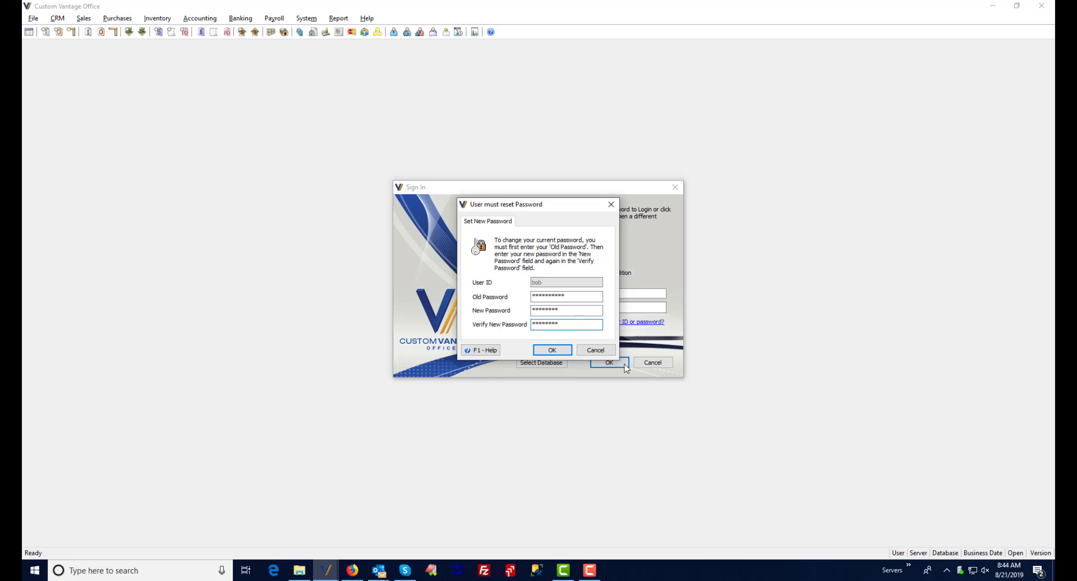
left_click(552, 350)
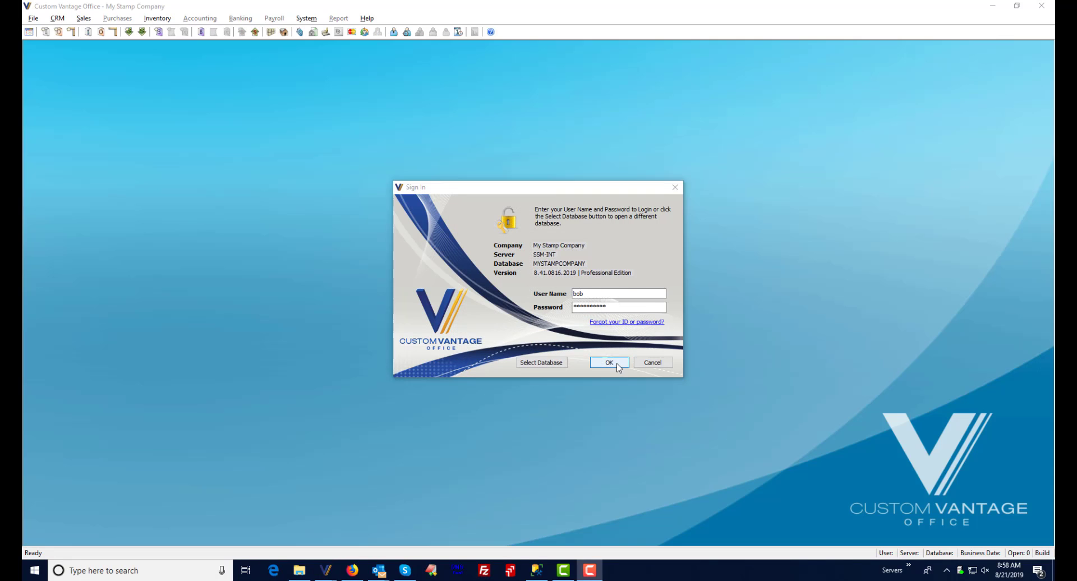
left_click(618, 368)
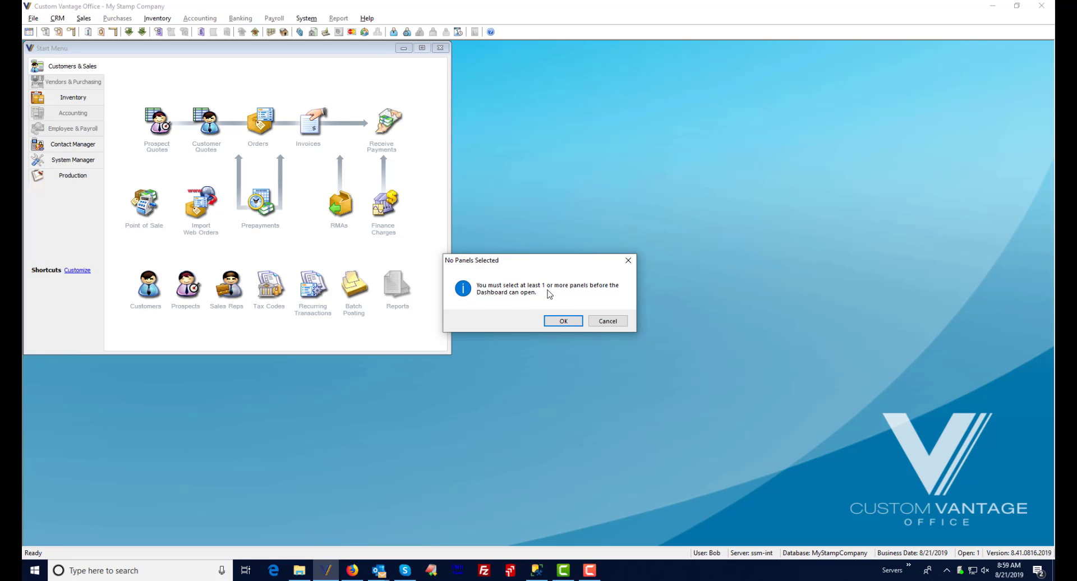
Step: Dismiss the No Panels Selected notice, cancel Dashboard Setup, and close the empty Dashboard
left_click(566, 321)
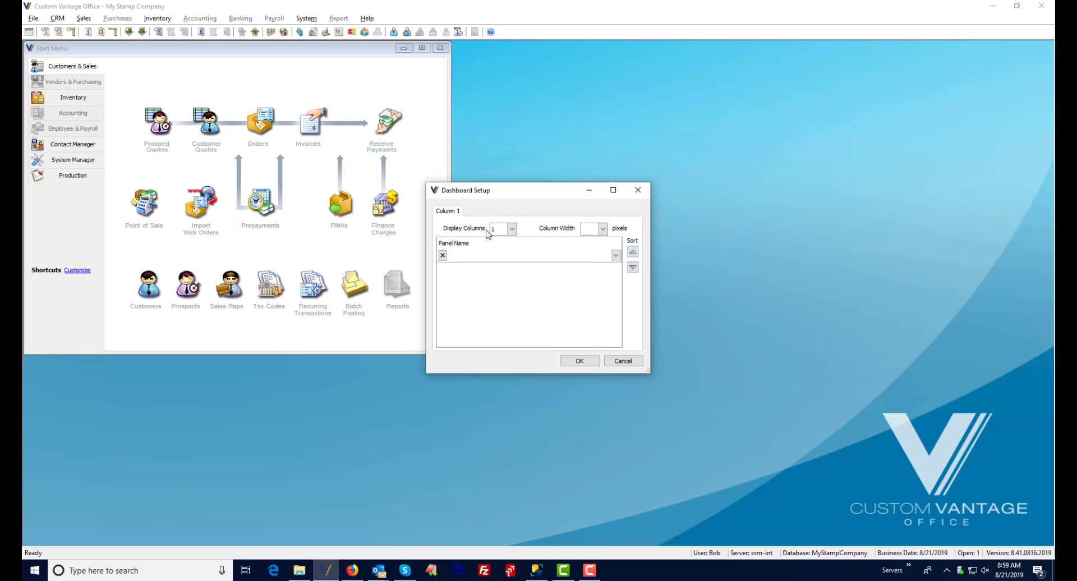
left_click(622, 362)
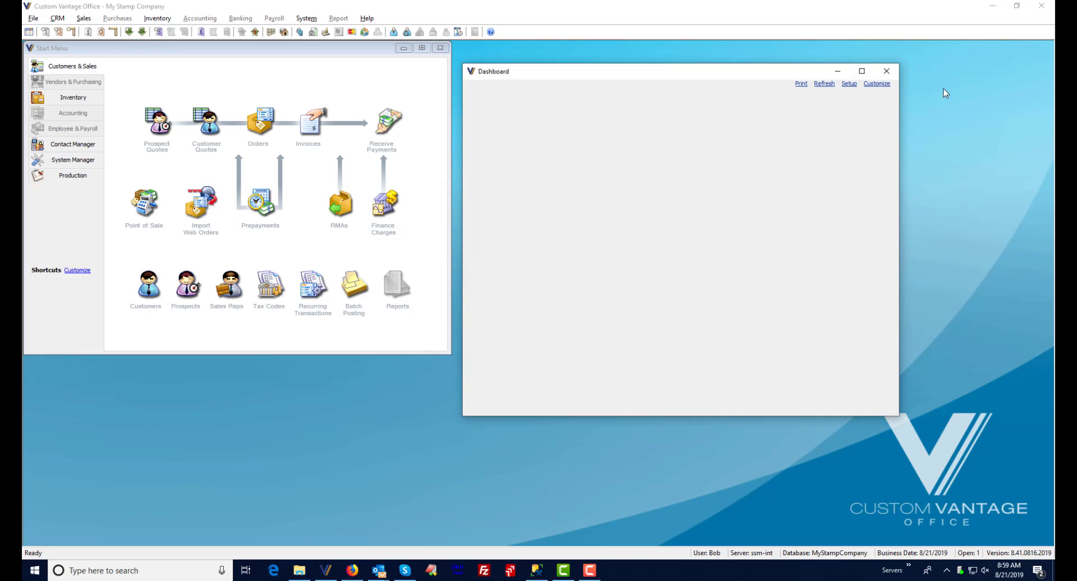
left_click(883, 72)
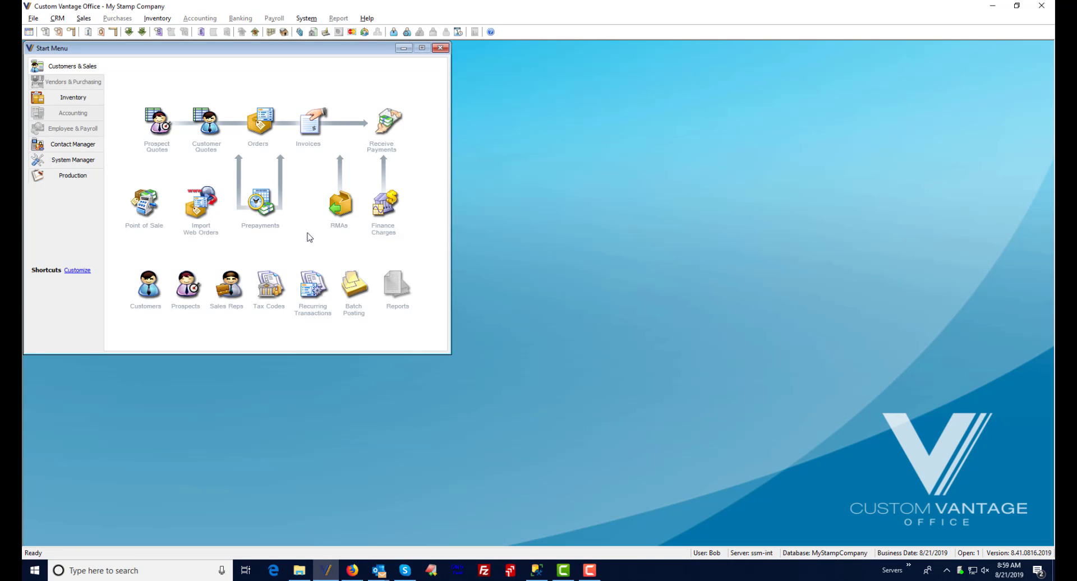